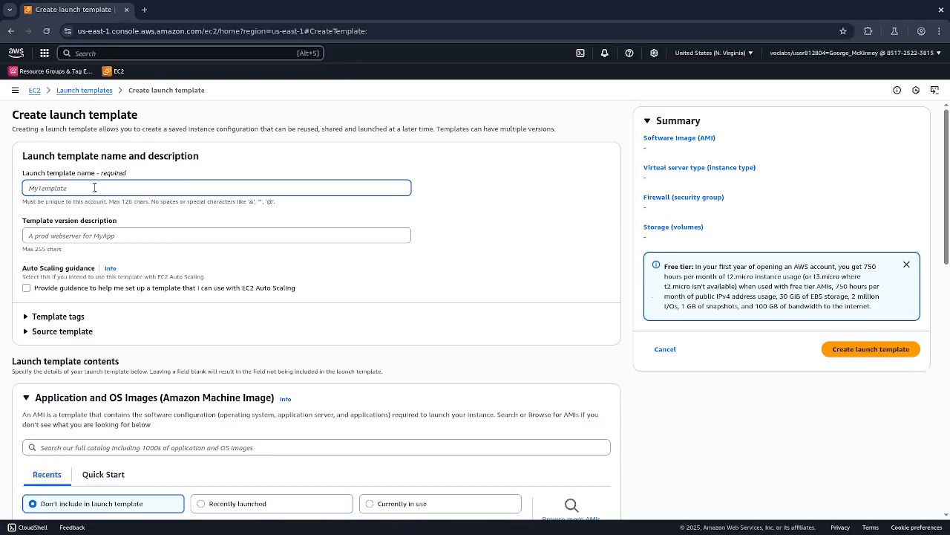
Step: Name the launch template QuickLaunchTemplate
type("wo")
key("BackSpace")
type("o")
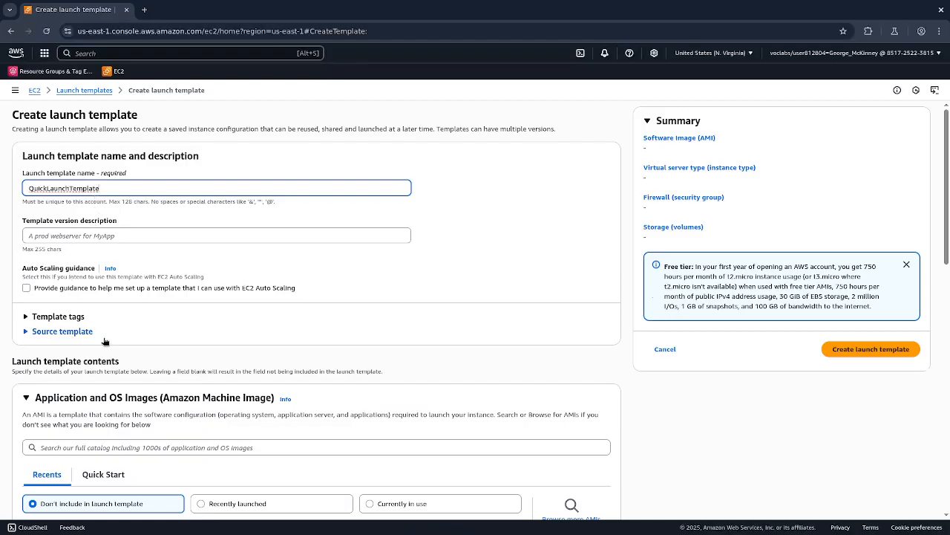
Step: Choose the Amazon Linux quick-start image, Amazon Linux 2023 AMI, for the launch template
scroll(104, 341, "down", 3)
scroll(107, 360, "down", 2)
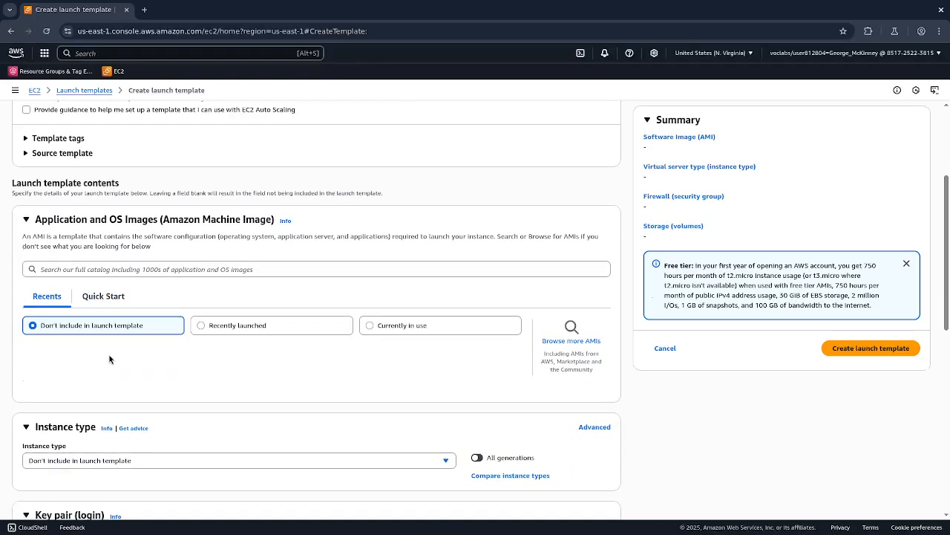
left_click(95, 295)
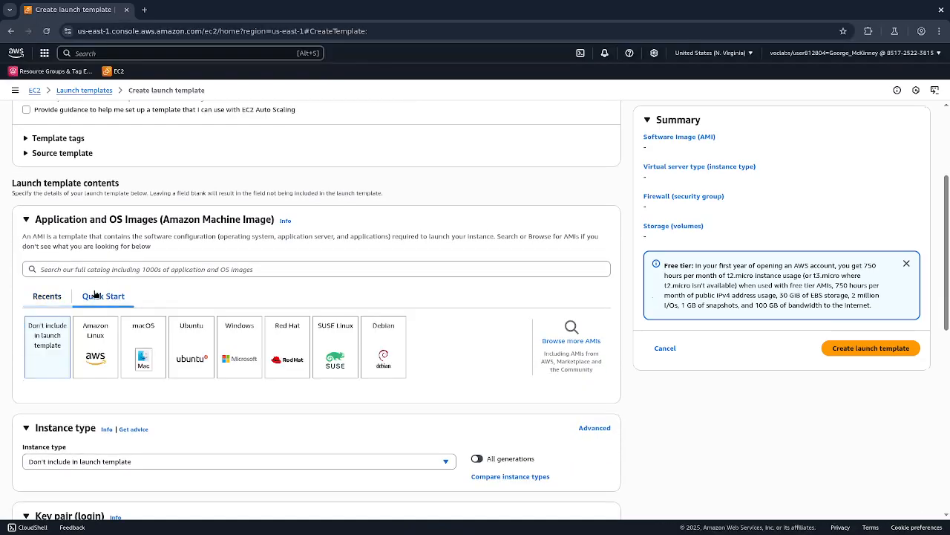
left_click(97, 346)
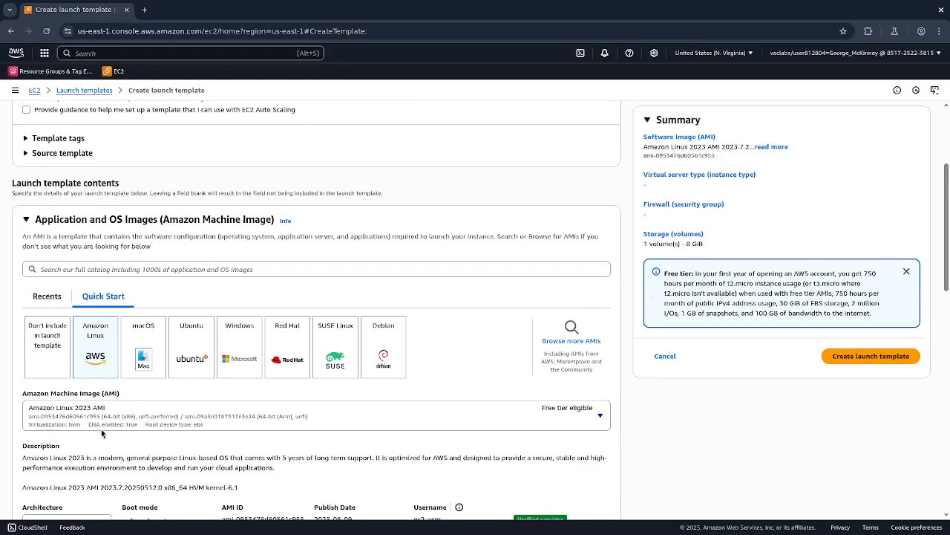
Step: Set the launch template's instance type to t2.micro
scroll(92, 415, "down", 3)
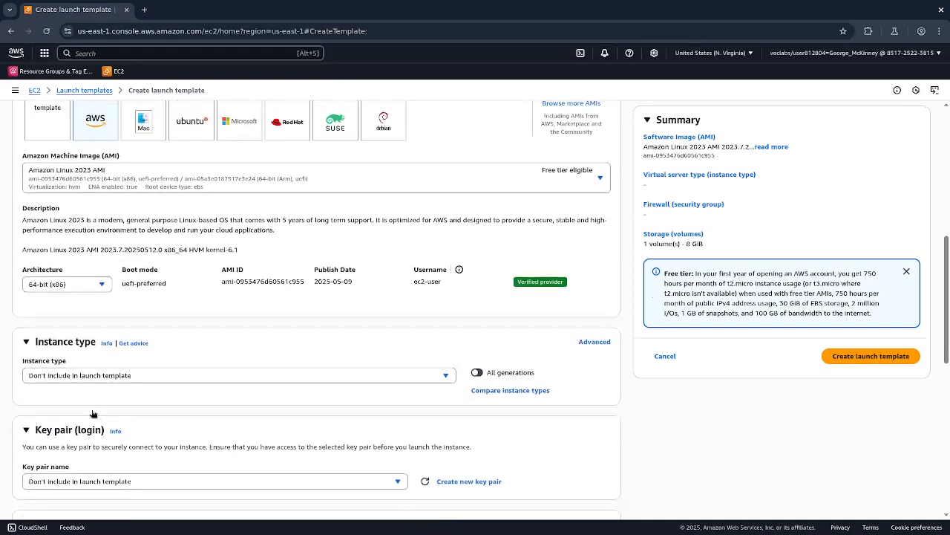
left_click(104, 377)
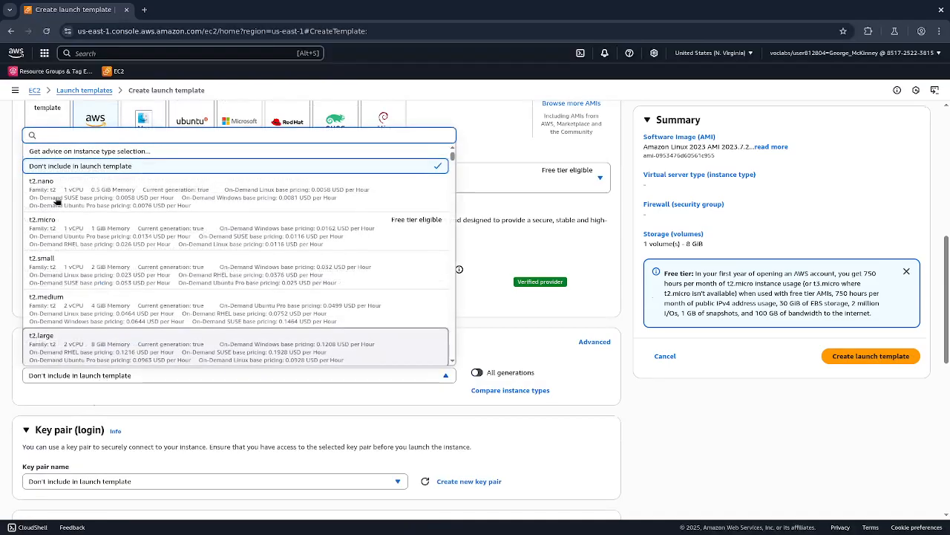
left_click(55, 226)
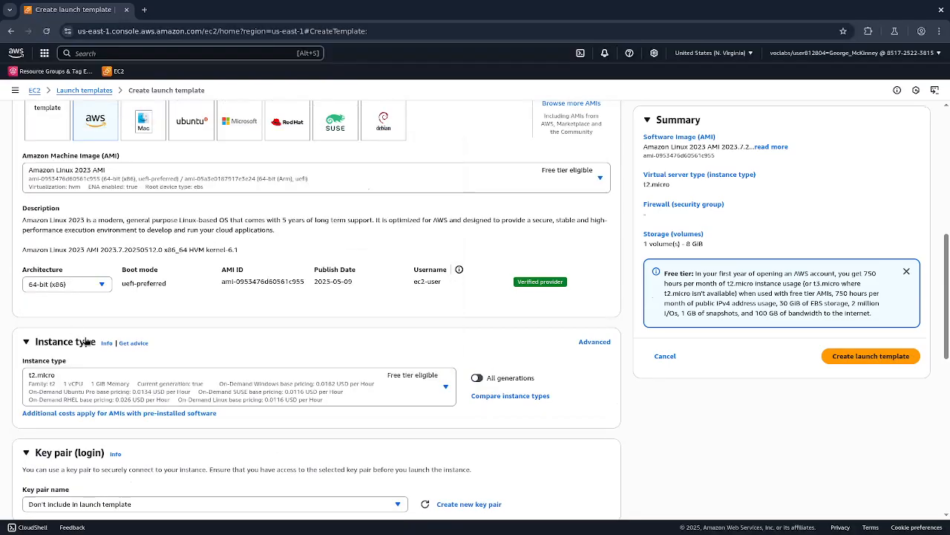
Step: Select LAMP as the key pair for logging in to the instance
scroll(150, 428, "down", 2)
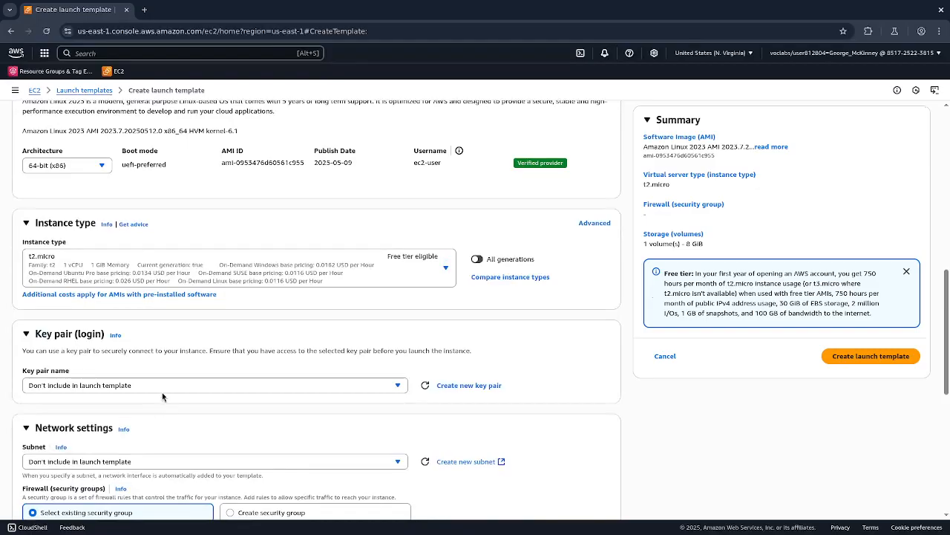
left_click(159, 386)
left_click(59, 454)
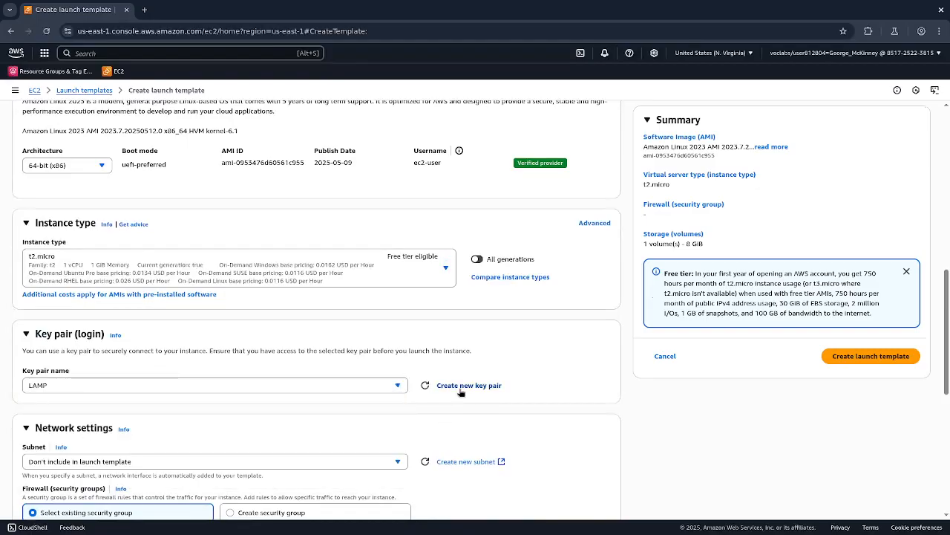
Step: Choose to create a new security group in the network settings and name it QuickSecurityGroup
scroll(203, 481, "down", 3)
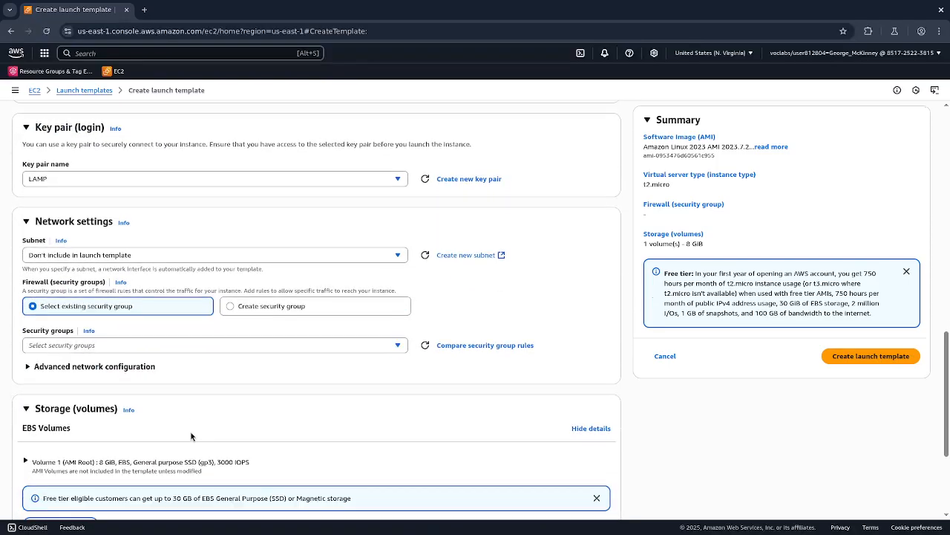
left_click(122, 225)
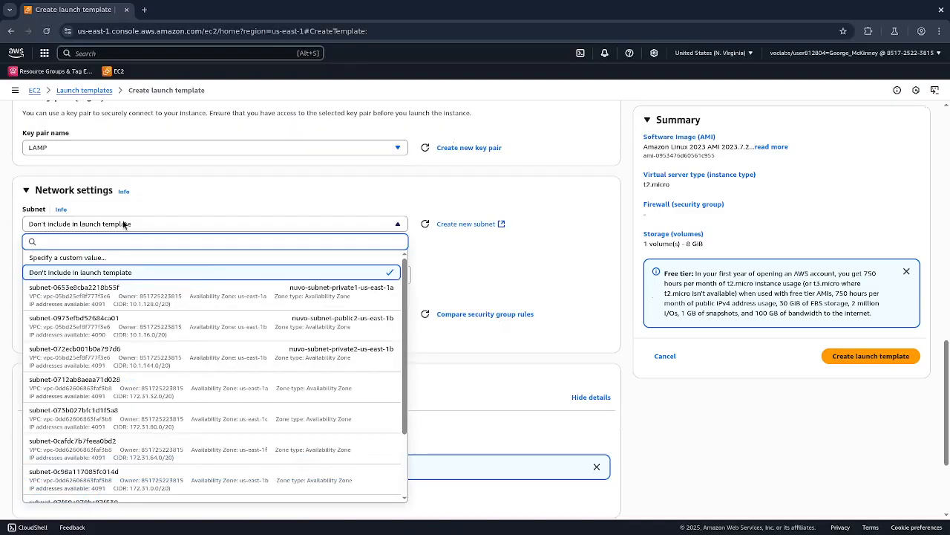
left_click(462, 257)
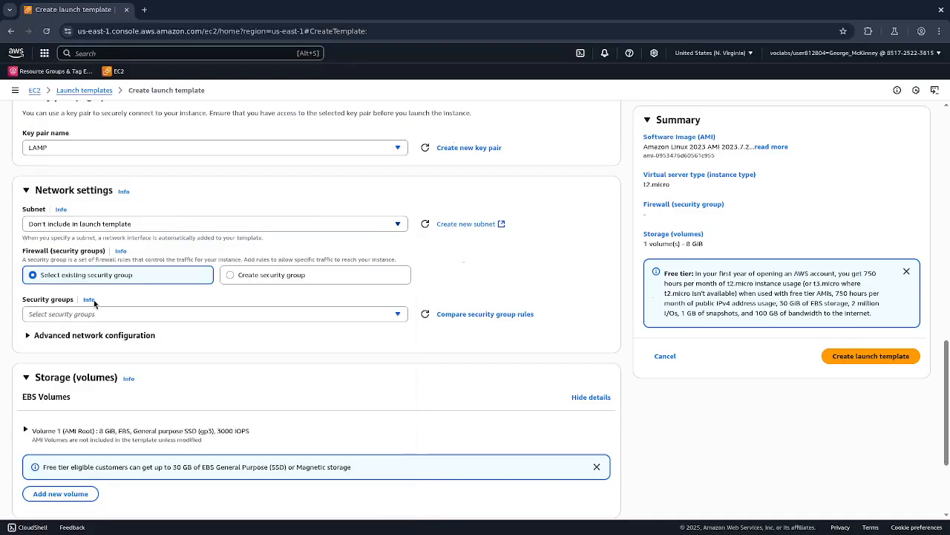
left_click(262, 276)
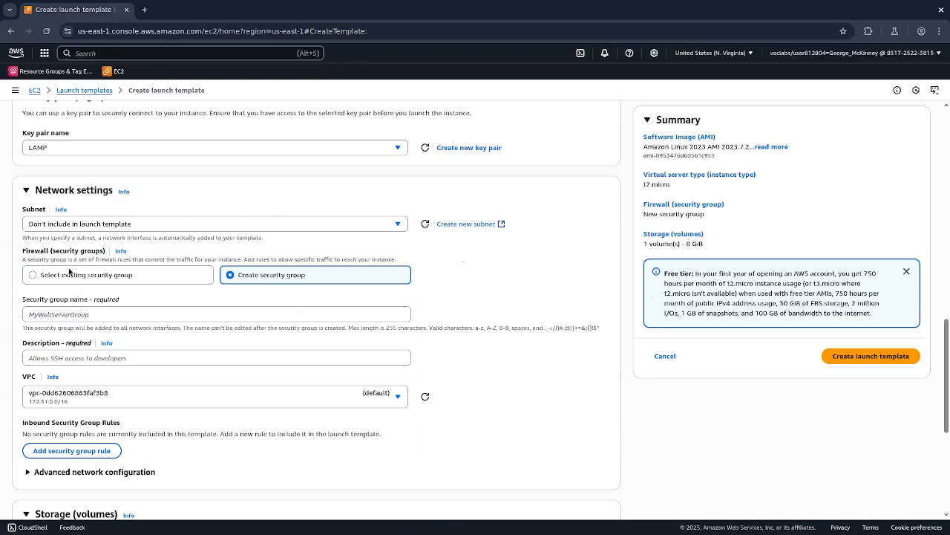
left_click(107, 318)
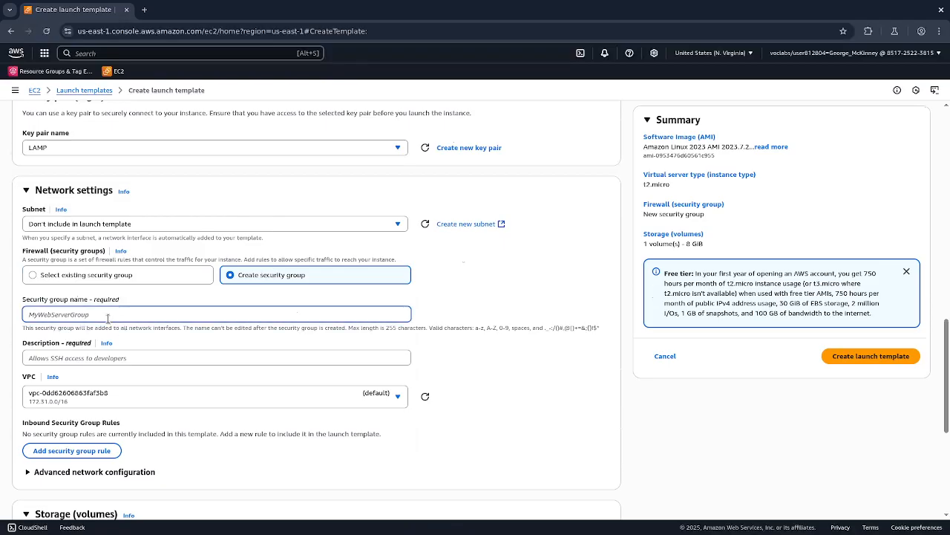
type("QuickSecurityGroup")
Step: Describe the security group as "Allow SSH Access and Web Access" and assign it to the nuvo-vpc VPC
left_click(98, 354)
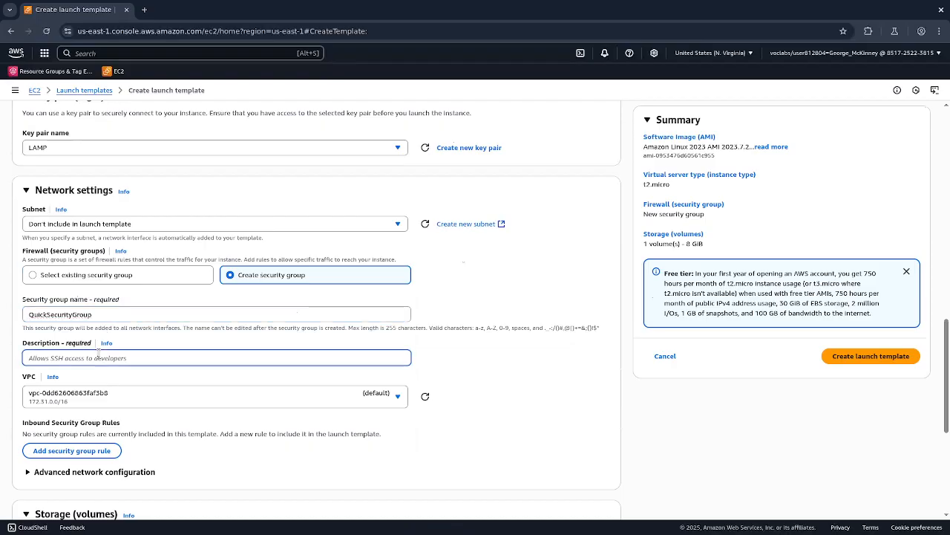
type("Allos")
key("BackSpace")
type("w SSH Access")
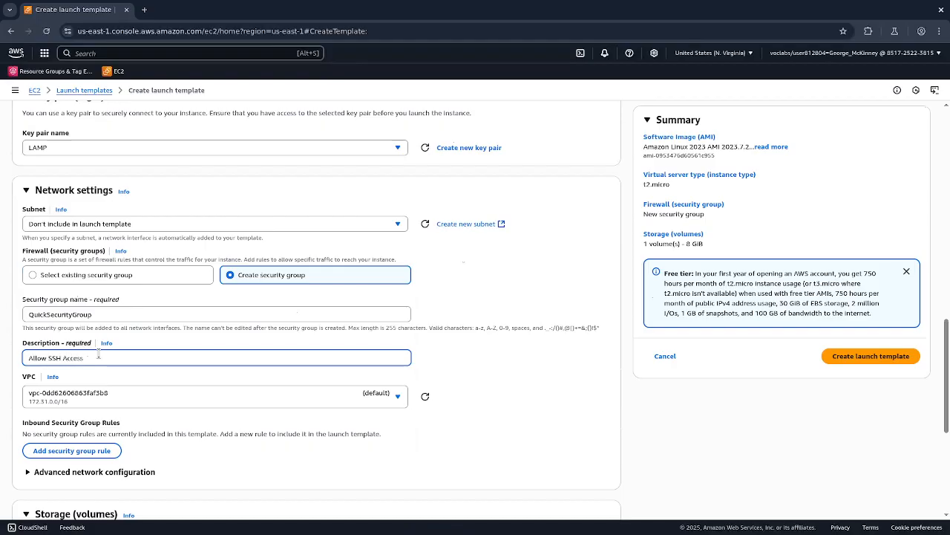
type(" and We")
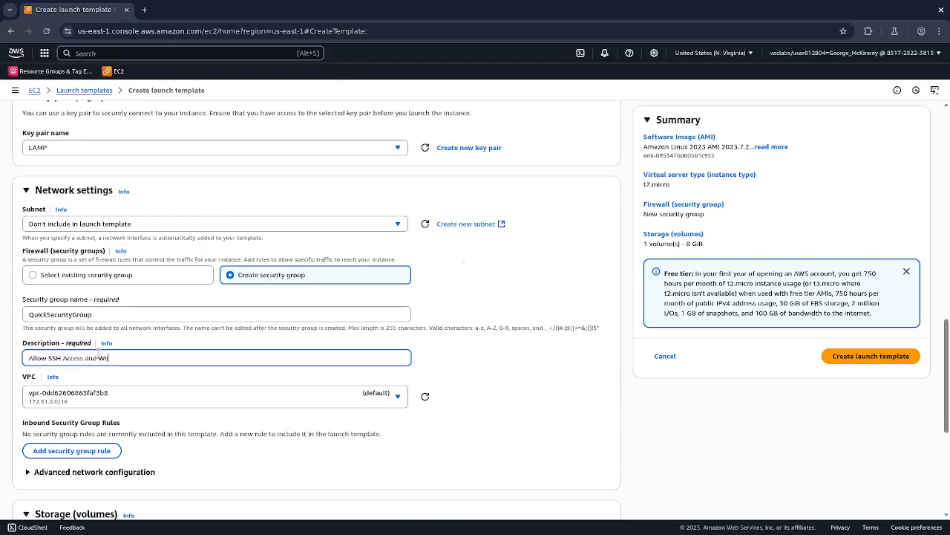
type("b Access")
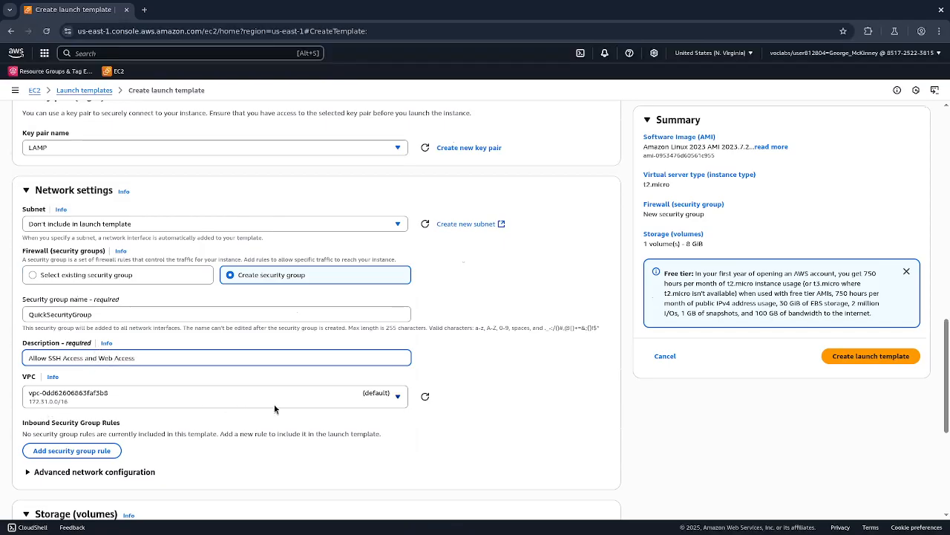
left_click(386, 403)
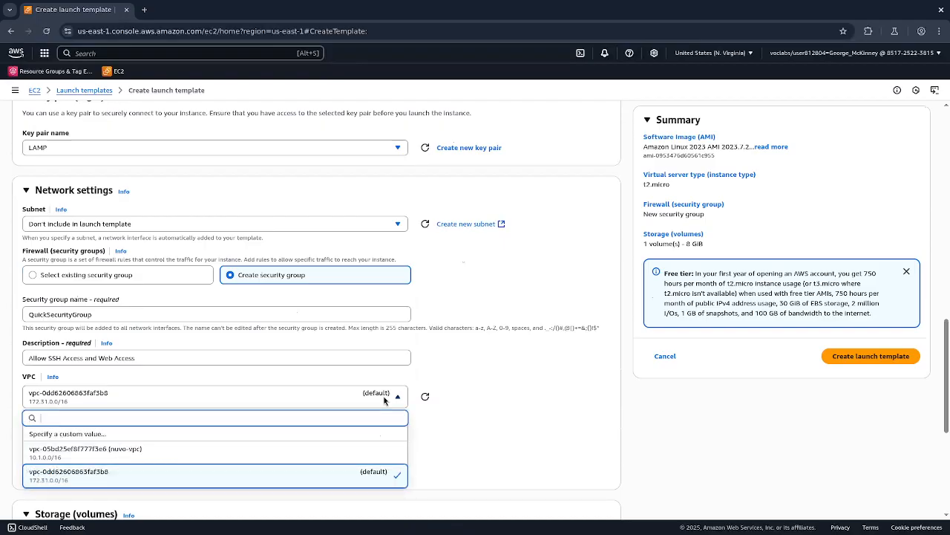
left_click(132, 457)
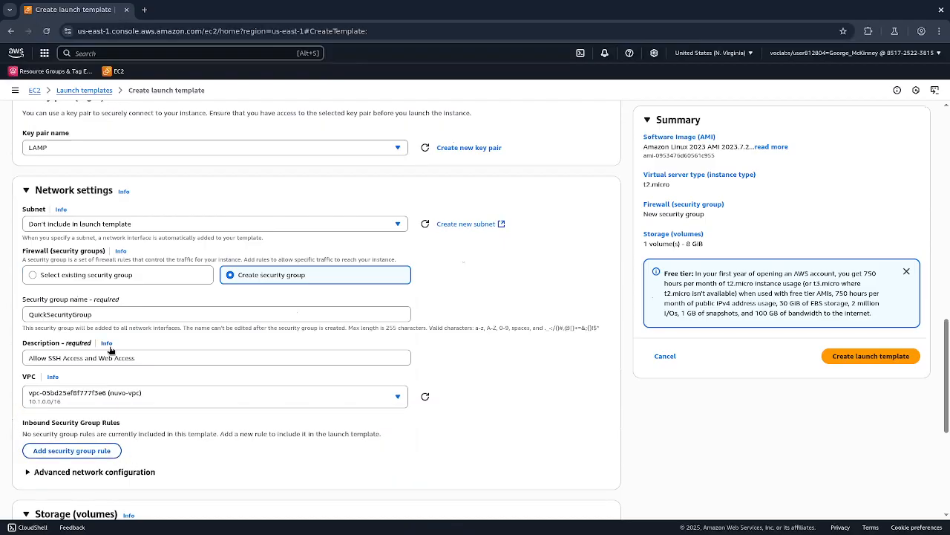
Step: Add an inbound security group rule of type ssh with the source type Anywhere
left_click(86, 456)
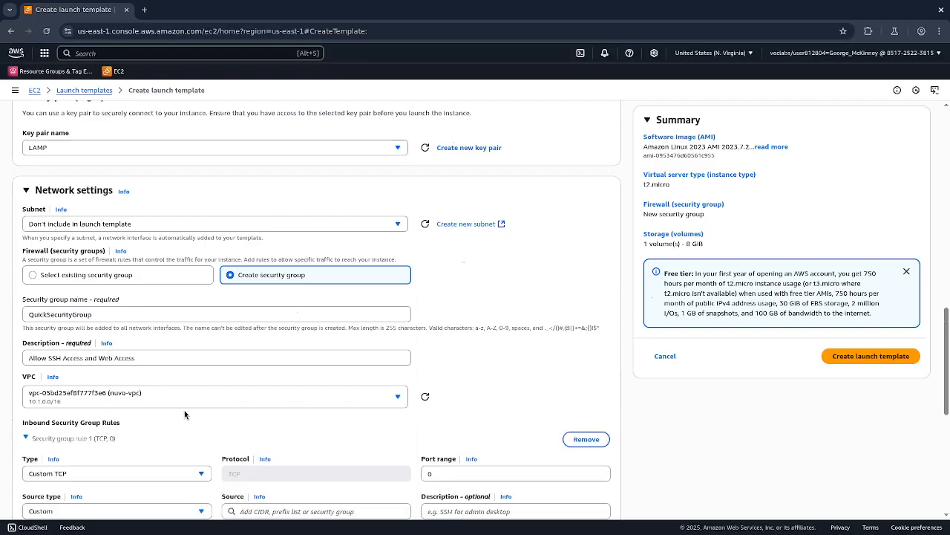
scroll(190, 380, "down", 1)
scroll(194, 405, "down", 1)
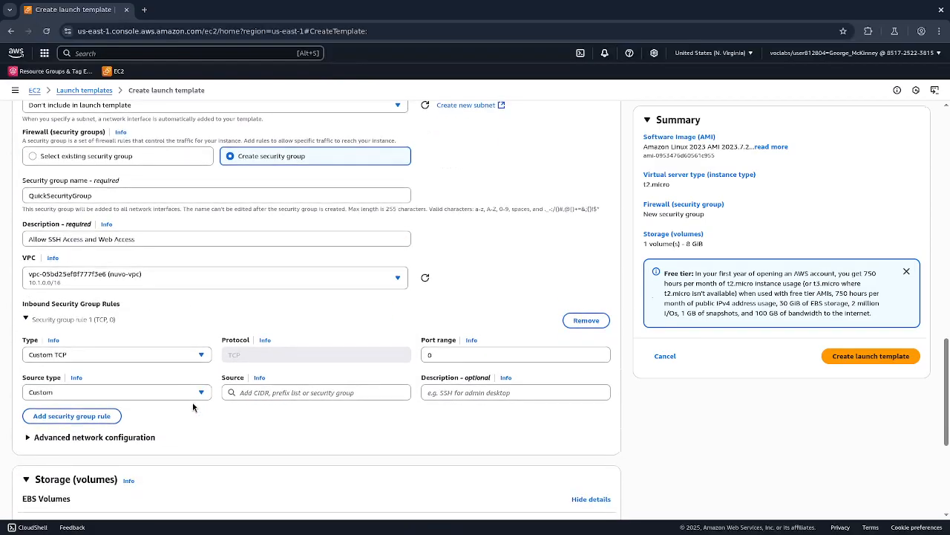
left_click(165, 353)
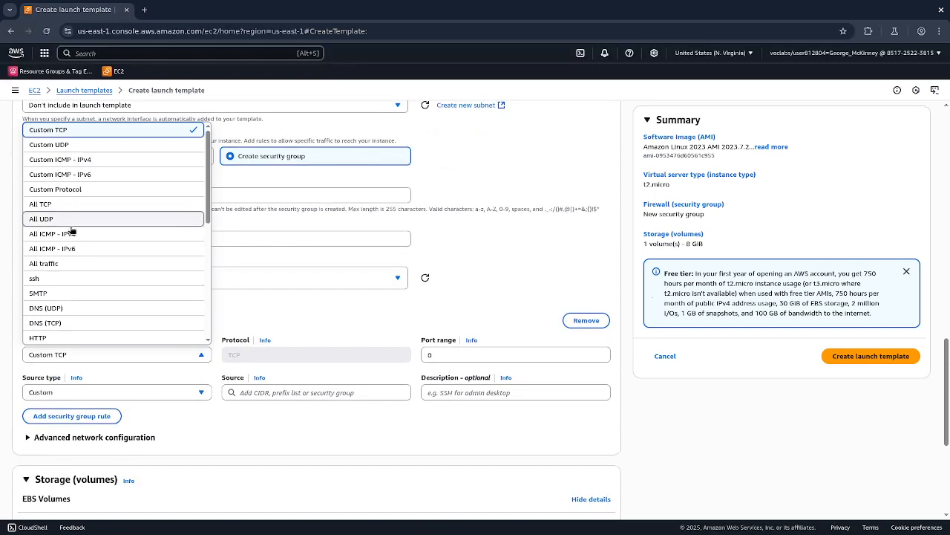
left_click(63, 278)
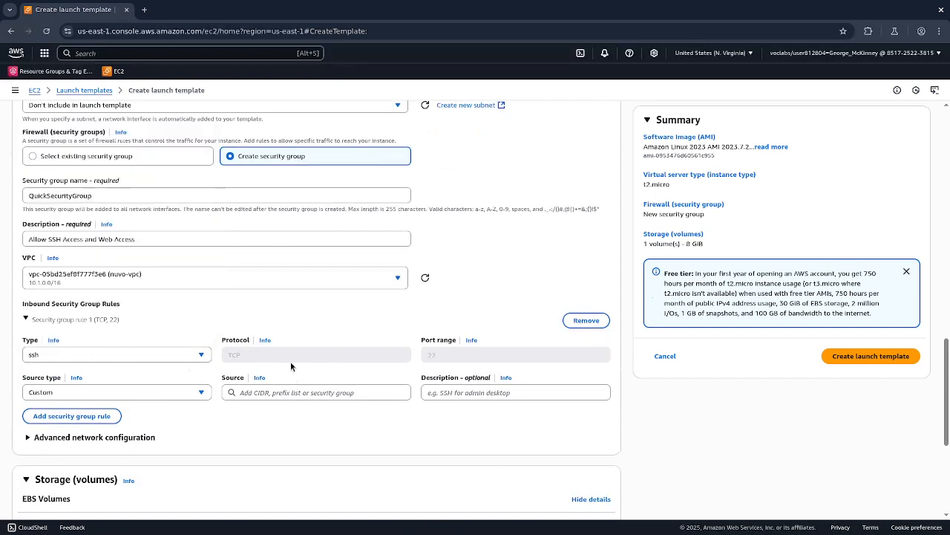
left_click(94, 392)
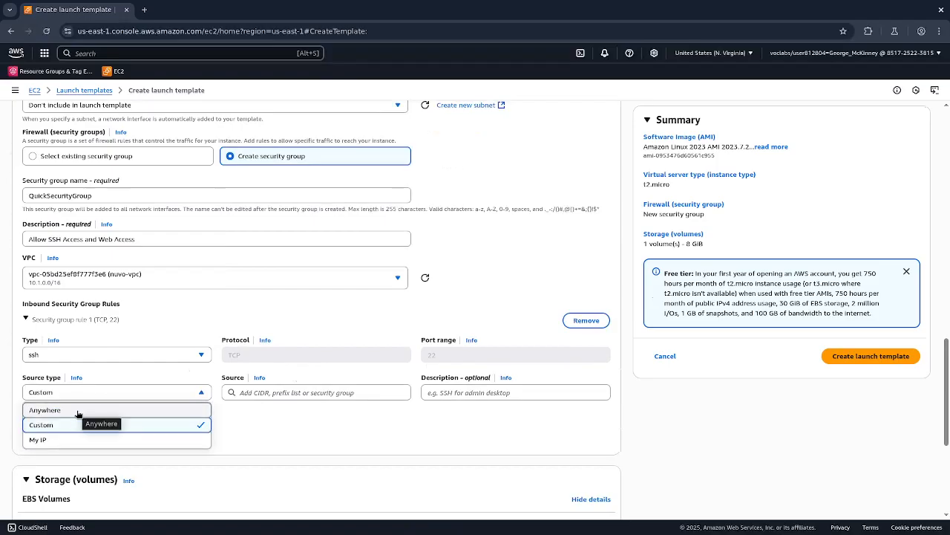
left_click(78, 413)
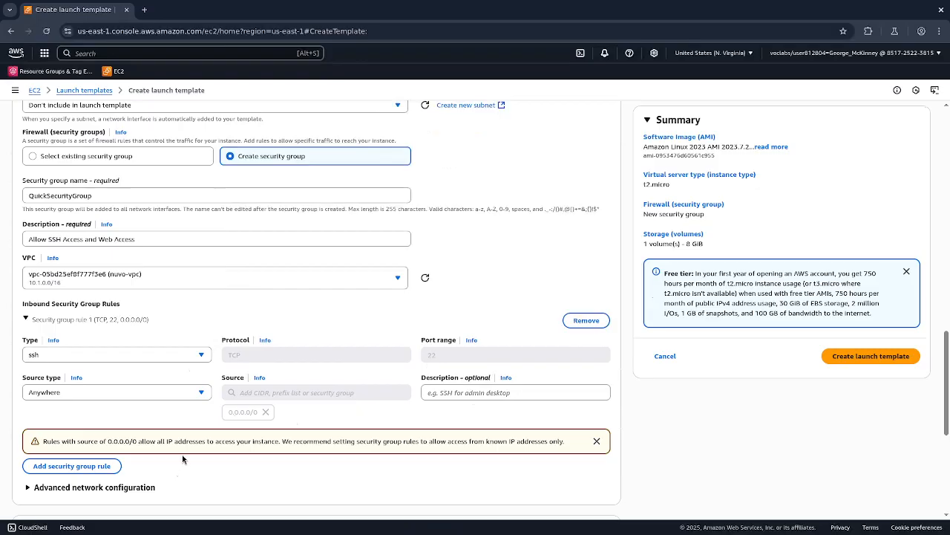
Step: Review the security group, advanced network, storage and resource tag settings of the template
scroll(183, 459, "down", 2)
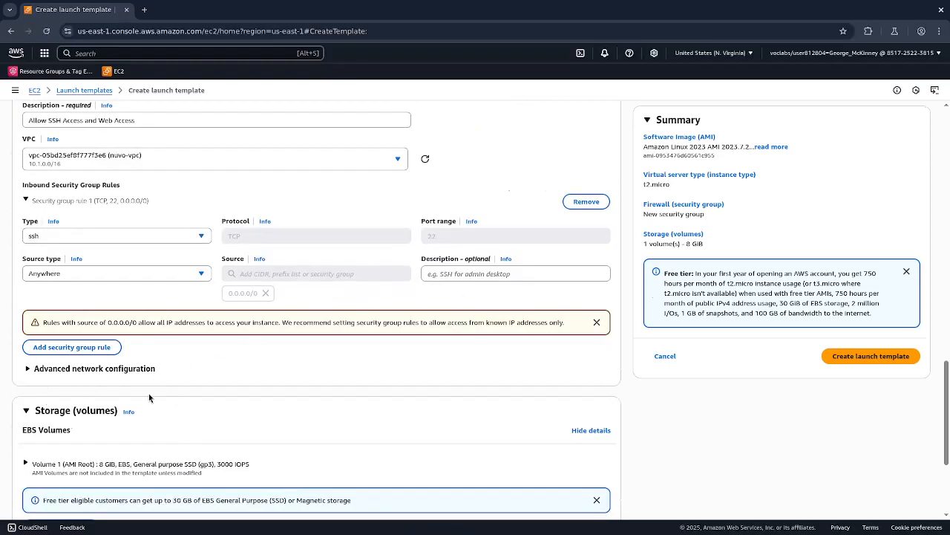
scroll(152, 383, "up", 3)
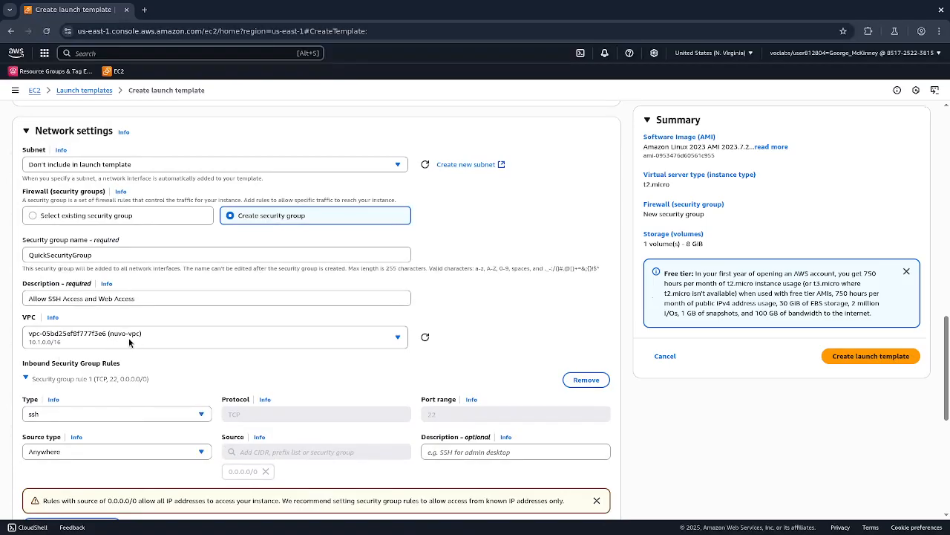
scroll(111, 472, "down", 2)
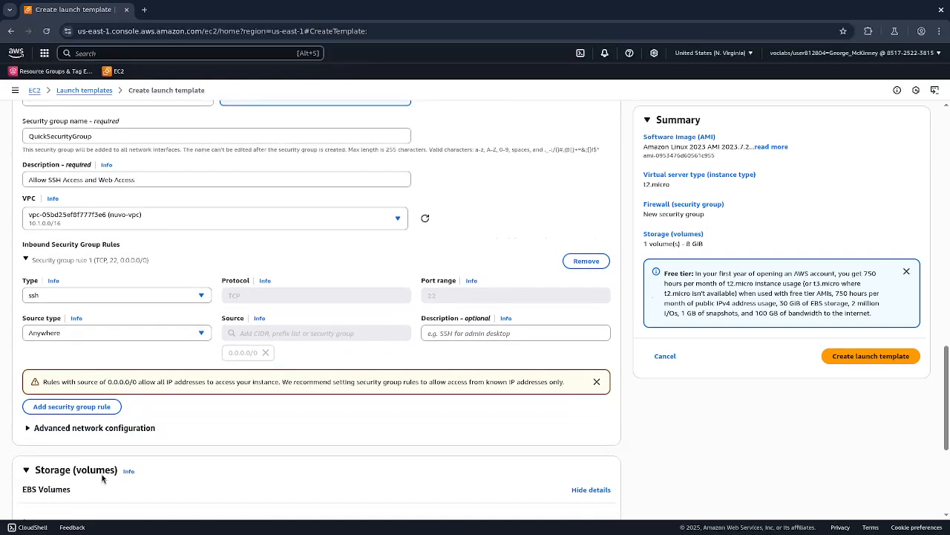
scroll(103, 475, "down", 1)
scroll(105, 468, "down", 2)
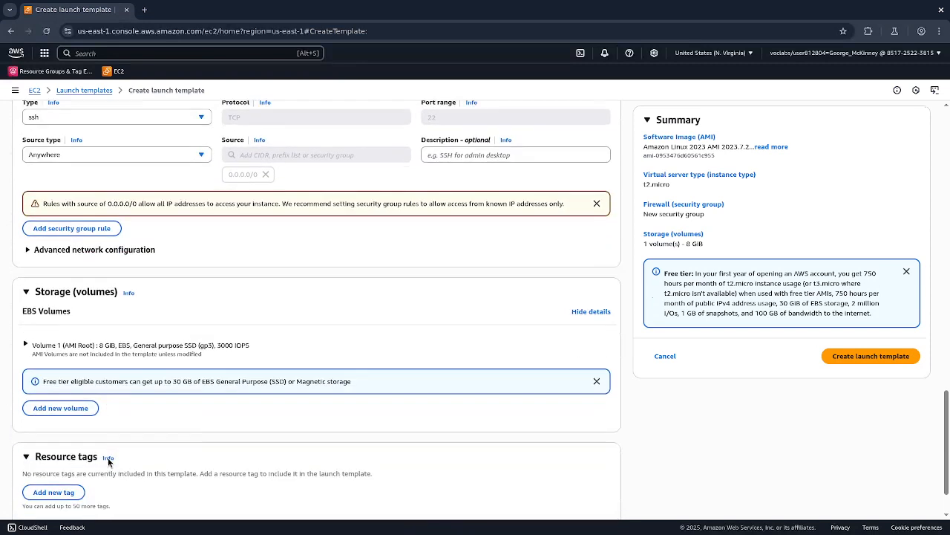
scroll(109, 458, "down", 1)
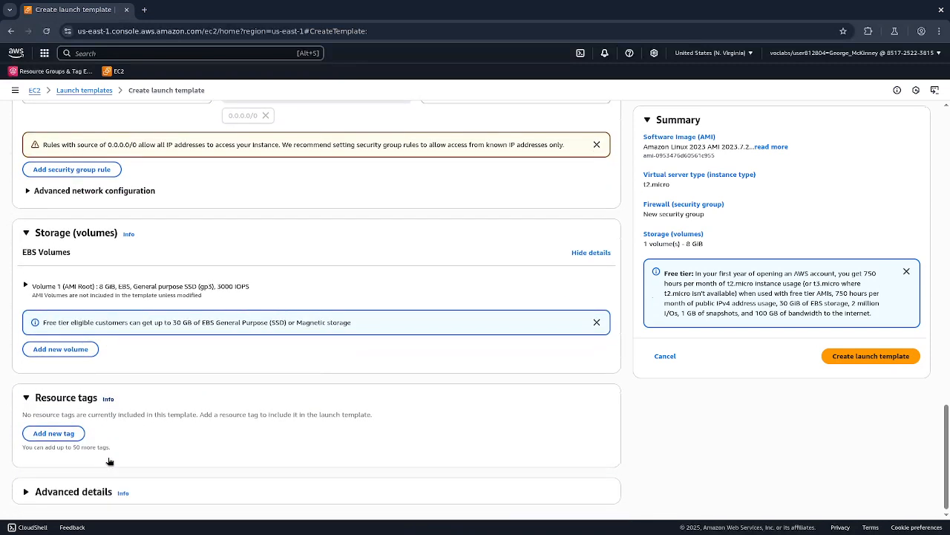
left_click(121, 190)
left_click(122, 190)
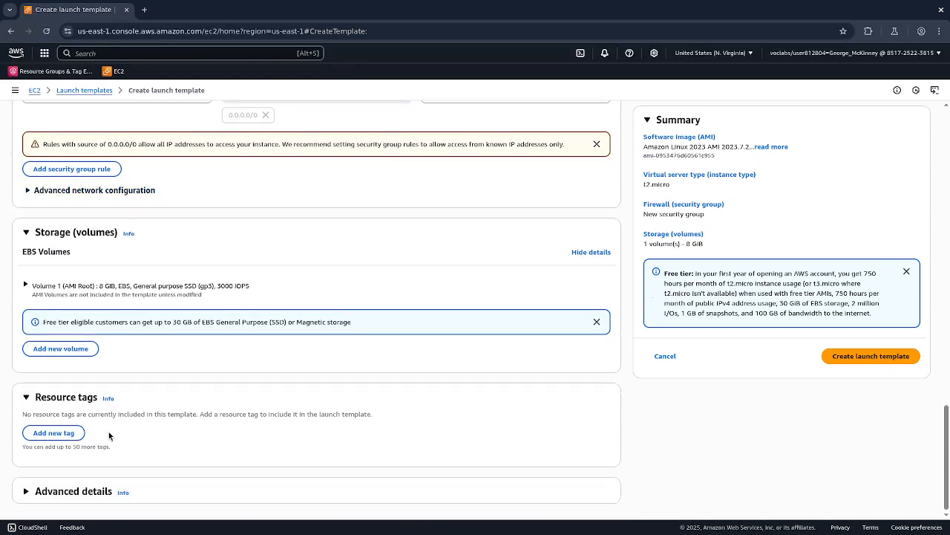
Step: Enter a bash user data script that upgrades packages, installs httpd, wget, PHP and mariadb105-server, enables httpd, sets /var/www ownership and permissions, and writes phpinfo.php
left_click(95, 487)
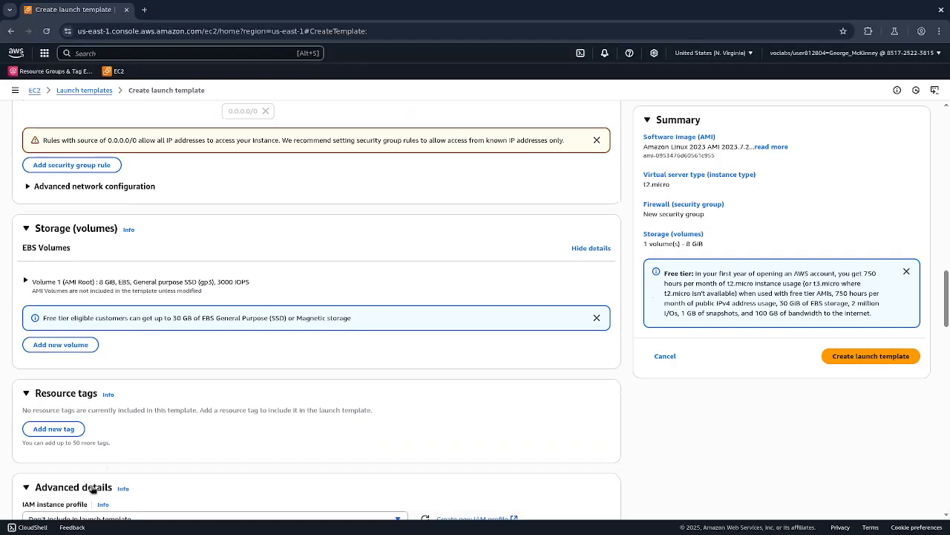
scroll(211, 458, "down", 3)
scroll(211, 452, "down", 15)
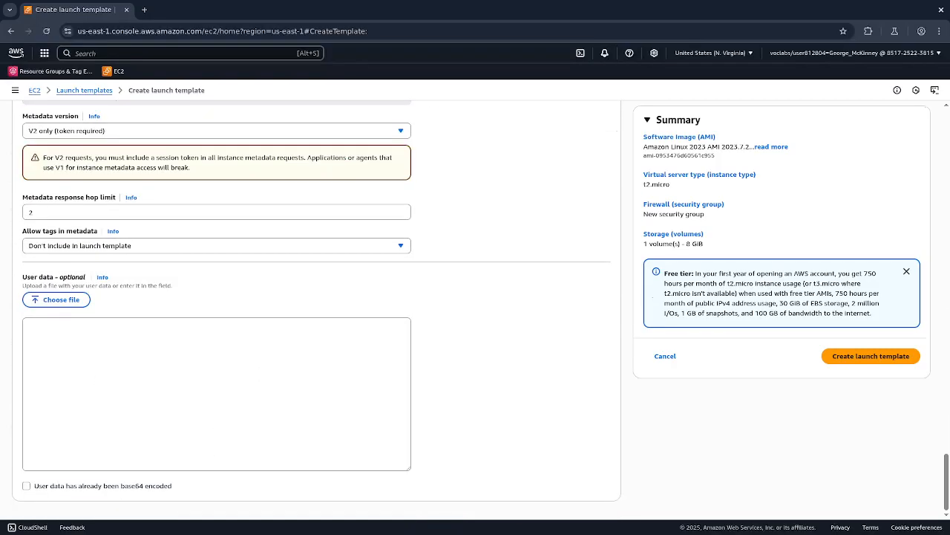
left_click(347, 382)
type("#!/bin/bash dnf upgrade -y dnf install -y httpd wget php-fpm php-mysqli php-json php php-devel dnf install mariadb105-server systemctl start httpd systemctl enable httpd systemctl is-enabled httpd usermod -a -G apache ec2-user chown -R ec2-user:apache /var/www chmod 2775 /var/www && find /var/www -type d -exec sudo chmod 2775 {} \\; find /var/www -type f -exec sudo chmod 0664 {} \\; echo \"<?php phpinfo(); ?>\" > /var/www/html/phpinfo.php")
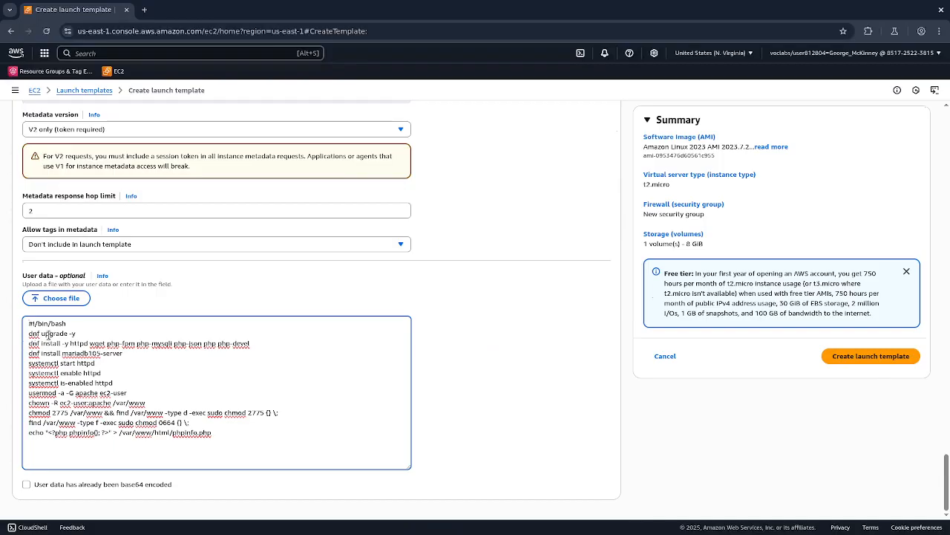
Step: Review the user data script and the template's name, AMI, instance type, key pair and network settings
double_click(111, 343)
left_click(186, 345)
scroll(457, 400, "up", 6)
scroll(462, 386, "up", 10)
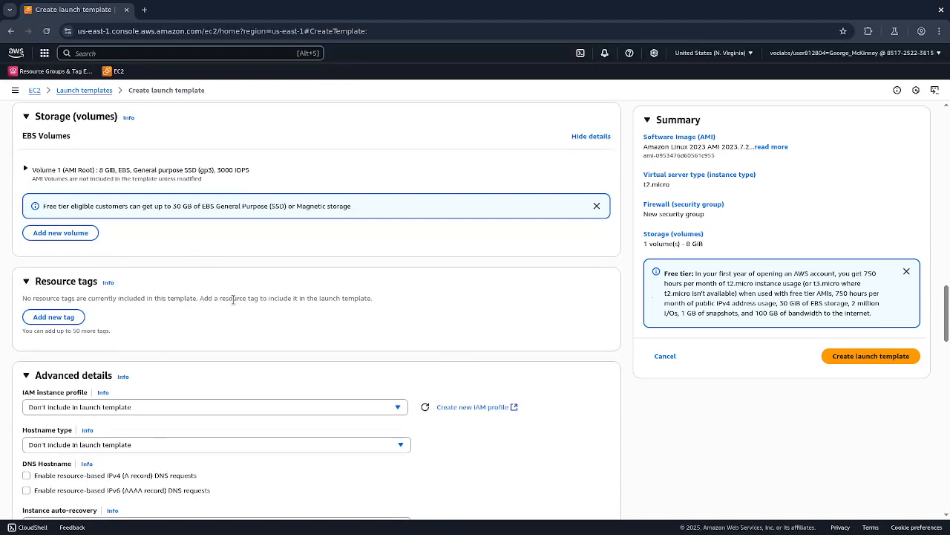
scroll(202, 349, "up", 12)
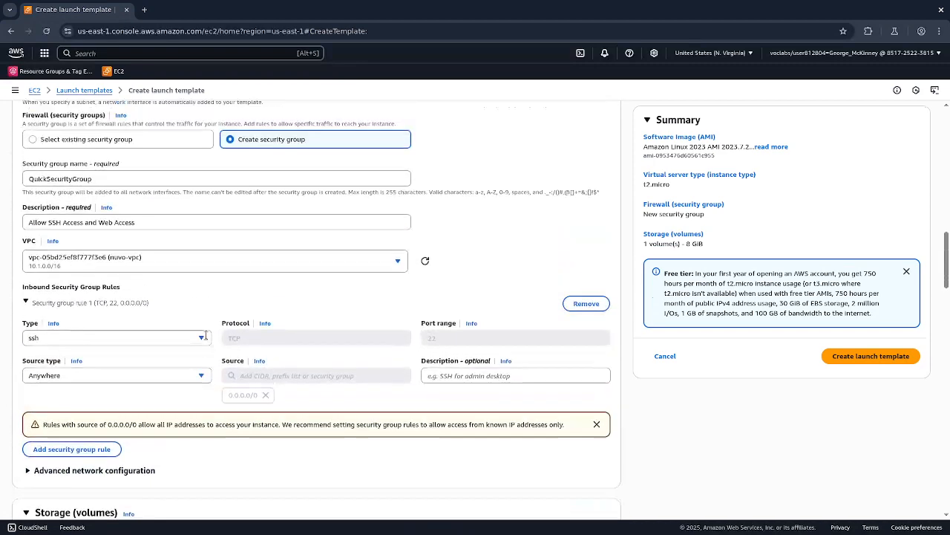
scroll(210, 332, "up", 5)
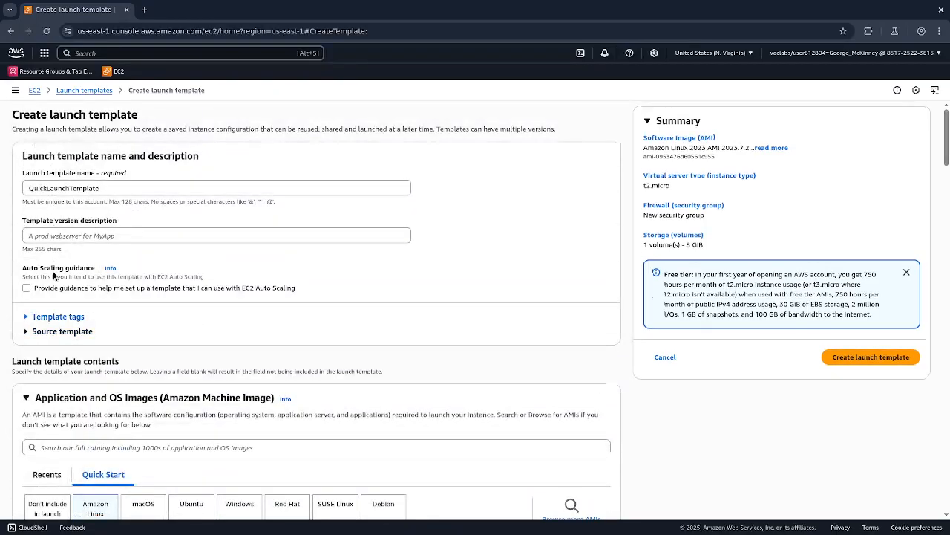
scroll(97, 408, "down", 4)
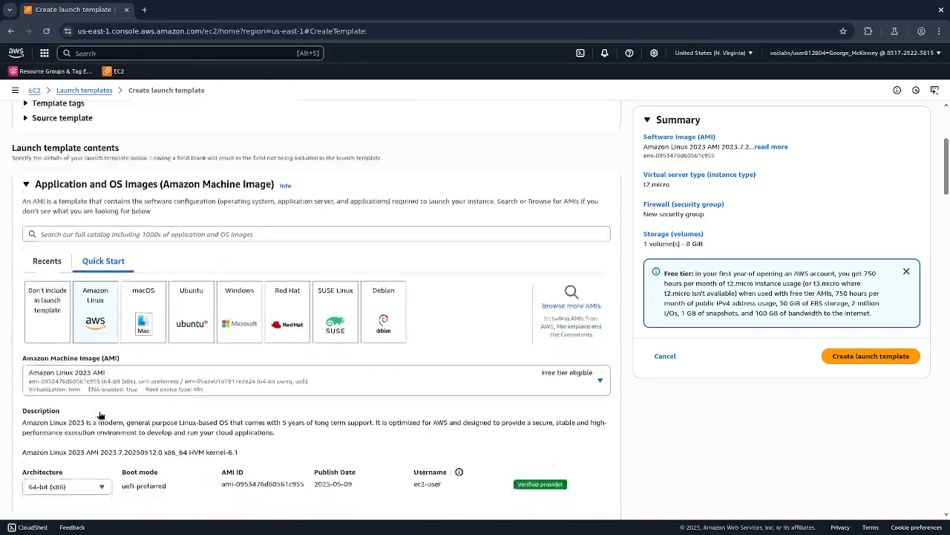
scroll(101, 409, "down", 2)
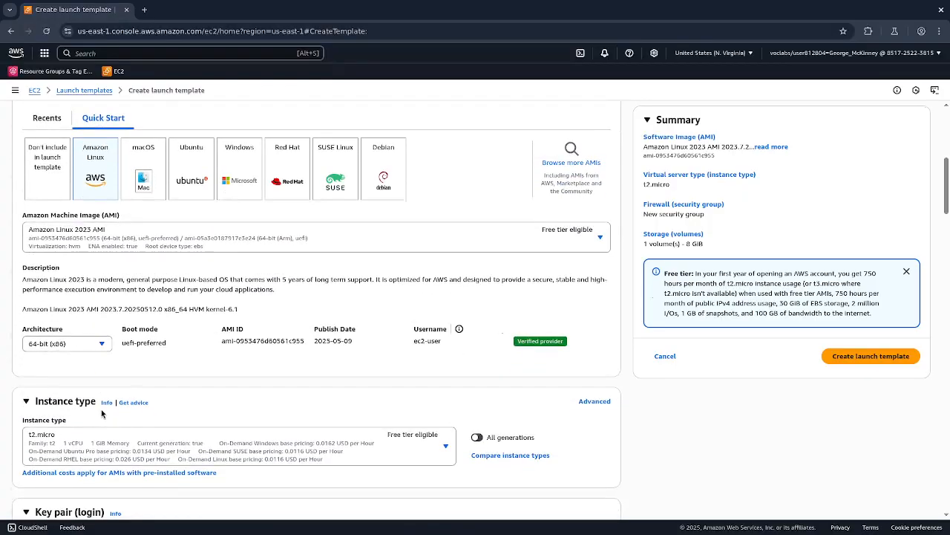
scroll(153, 391, "down", 4)
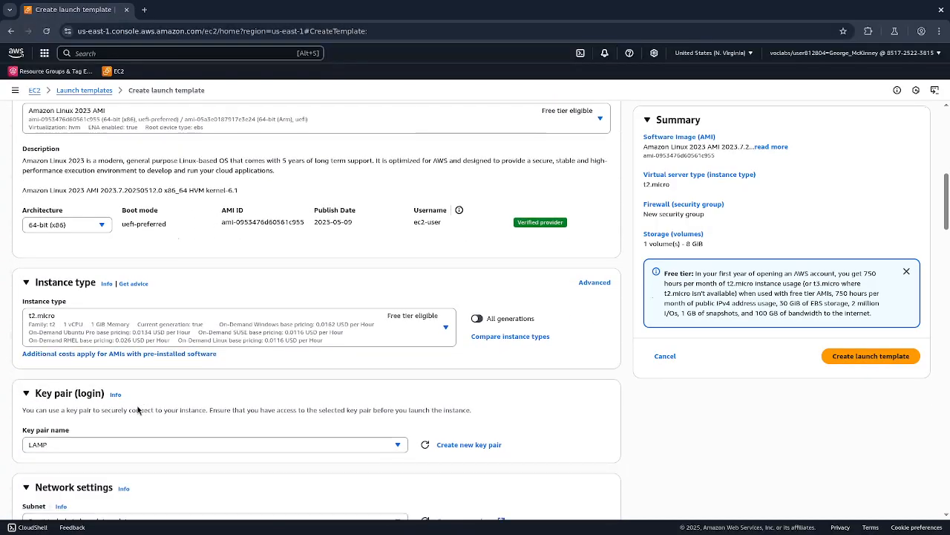
scroll(138, 409, "down", 1)
scroll(138, 409, "up", 1)
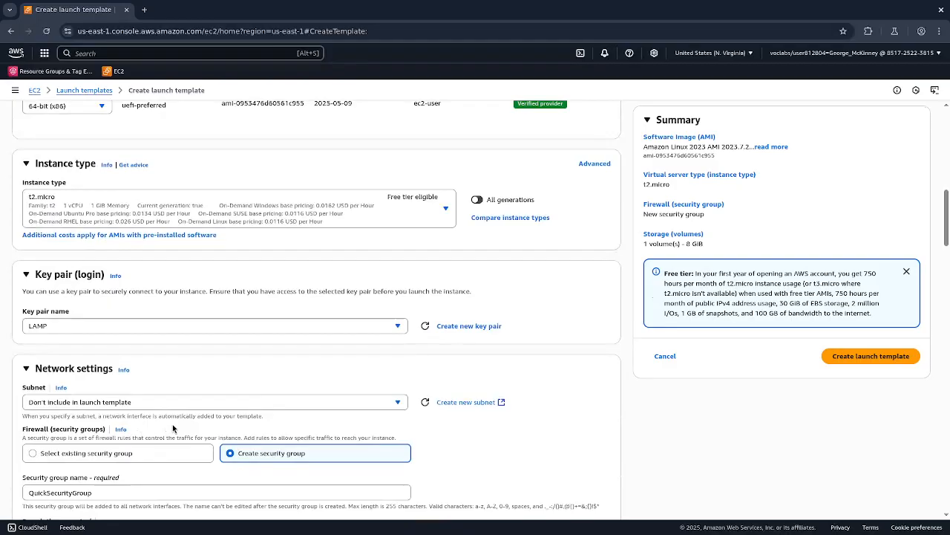
scroll(172, 424, "down", 1)
scroll(170, 426, "up", 1)
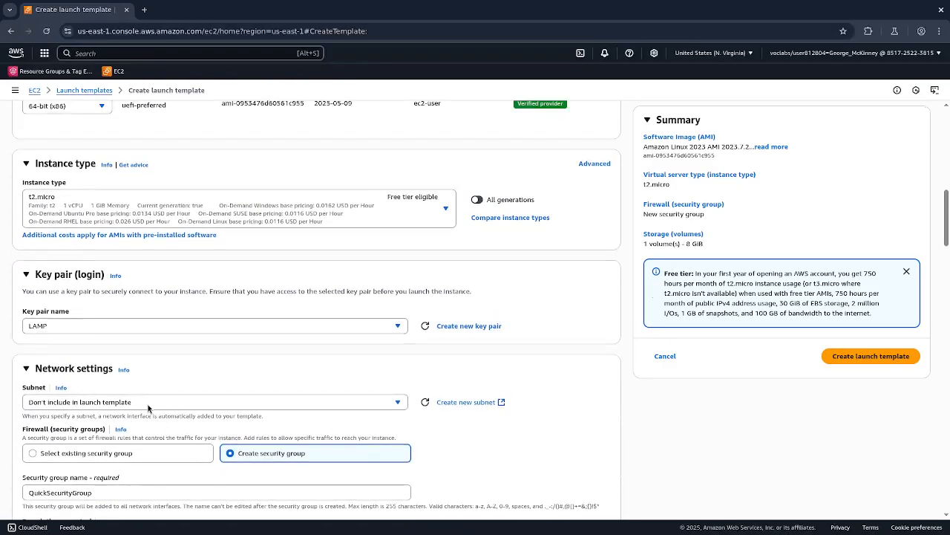
Step: Set the template's subnet to nuvo-subnet-public2-us-east-1b in the network settings
left_click(158, 401)
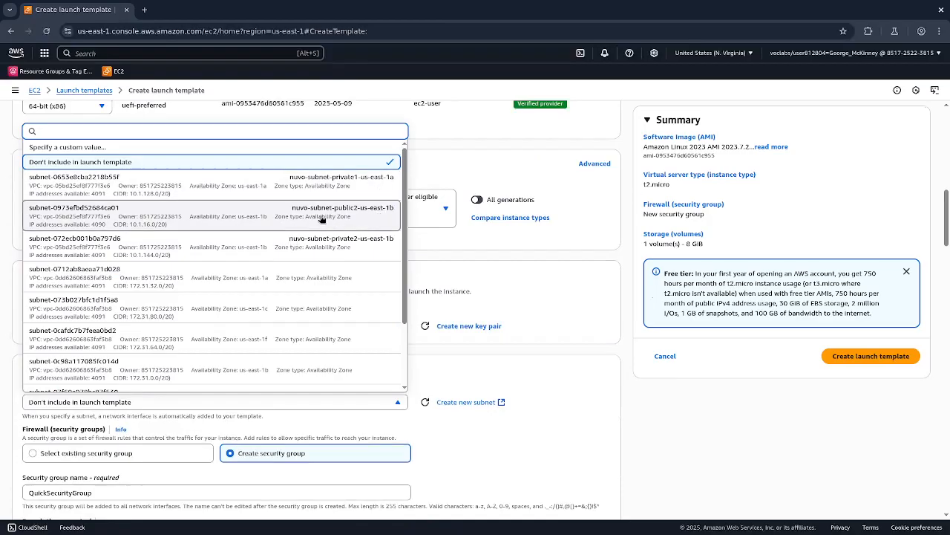
left_click(342, 216)
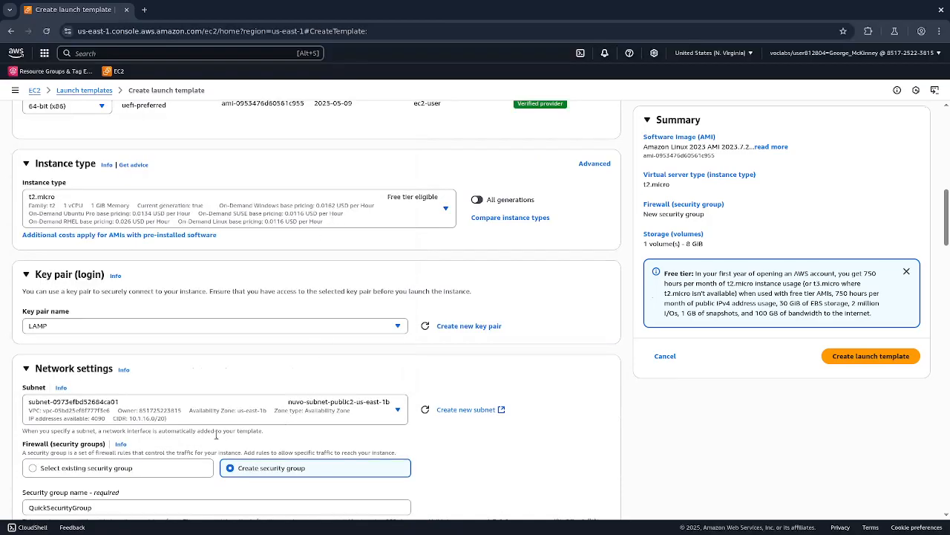
scroll(450, 470, "down", 4)
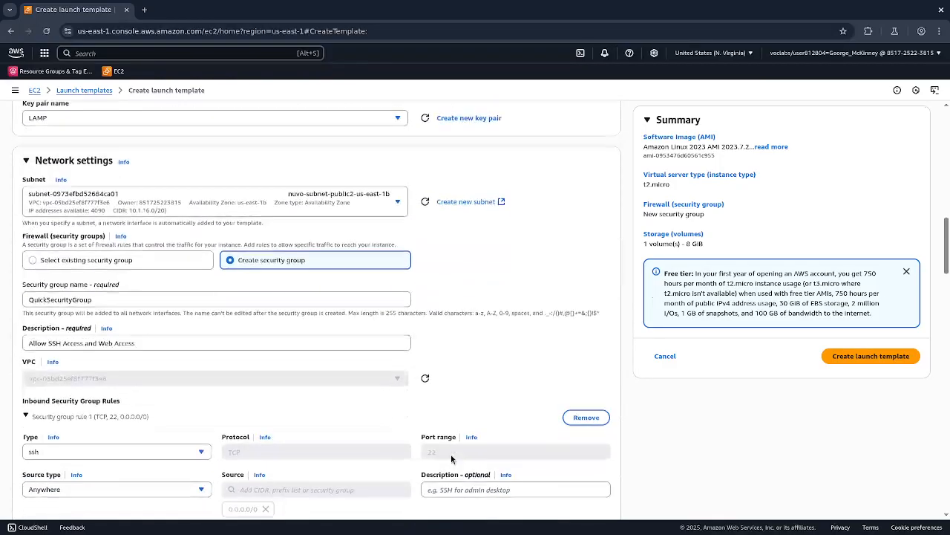
Step: Turn on the guidance for setting up a template usable with EC2 Auto Scaling
scroll(418, 469, "up", 15)
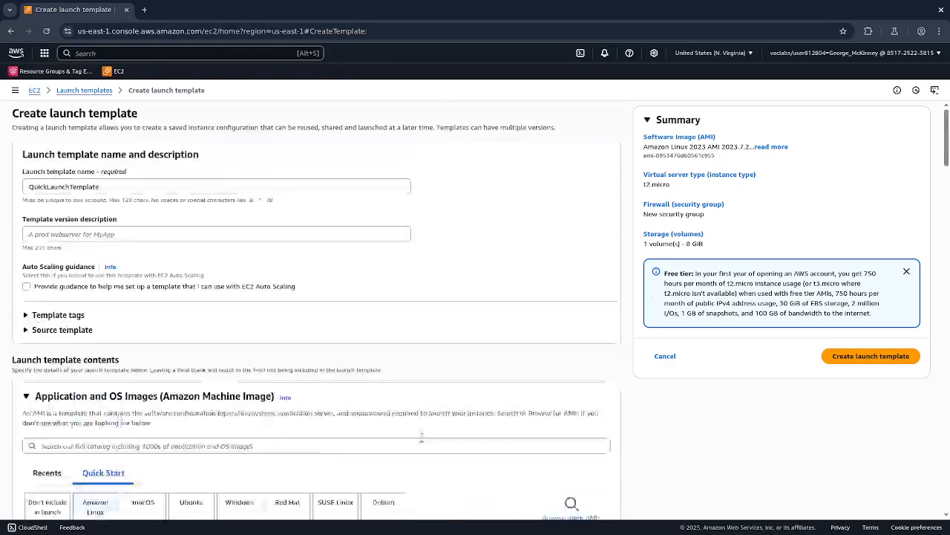
left_click(28, 289)
scroll(340, 430, "down", 4)
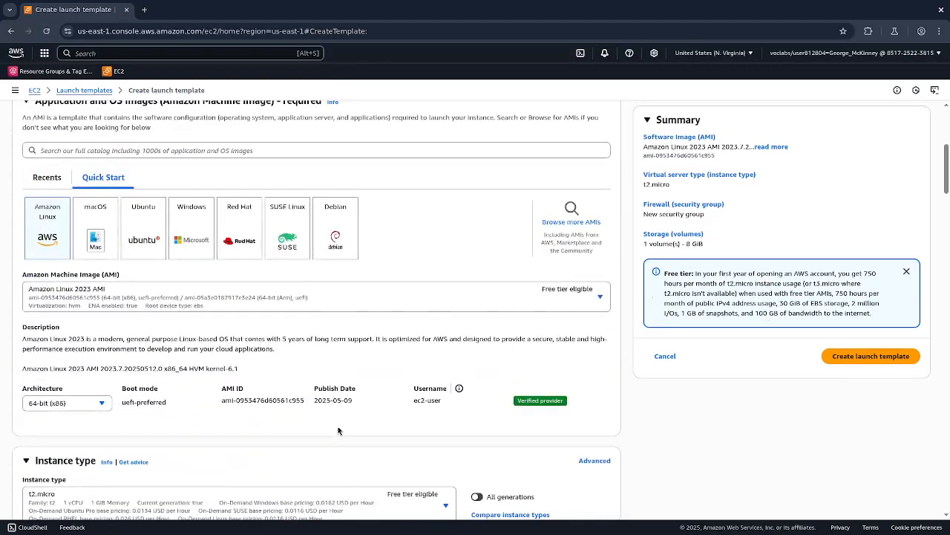
Step: Enable auto-assign public IP for network interface 1 in the advanced network configuration
scroll(338, 431, "down", 10)
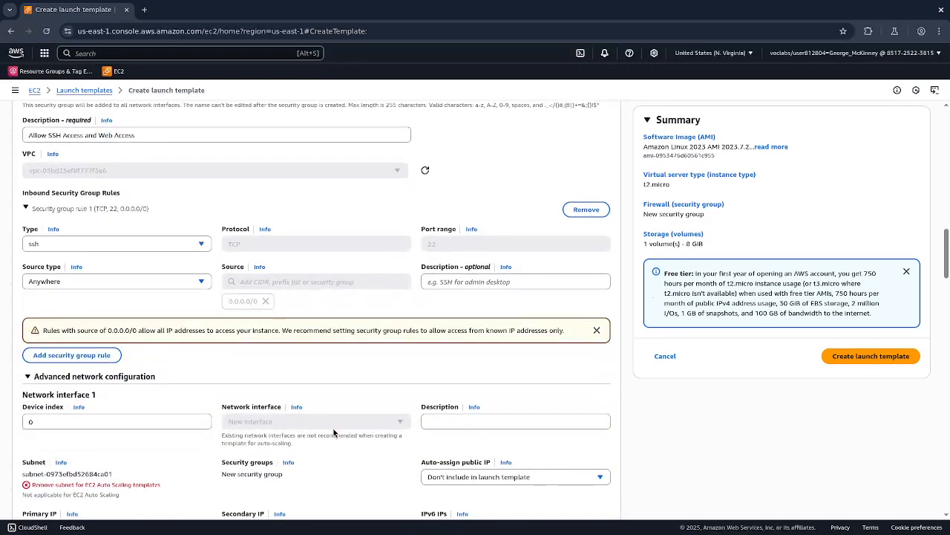
scroll(333, 433, "down", 2)
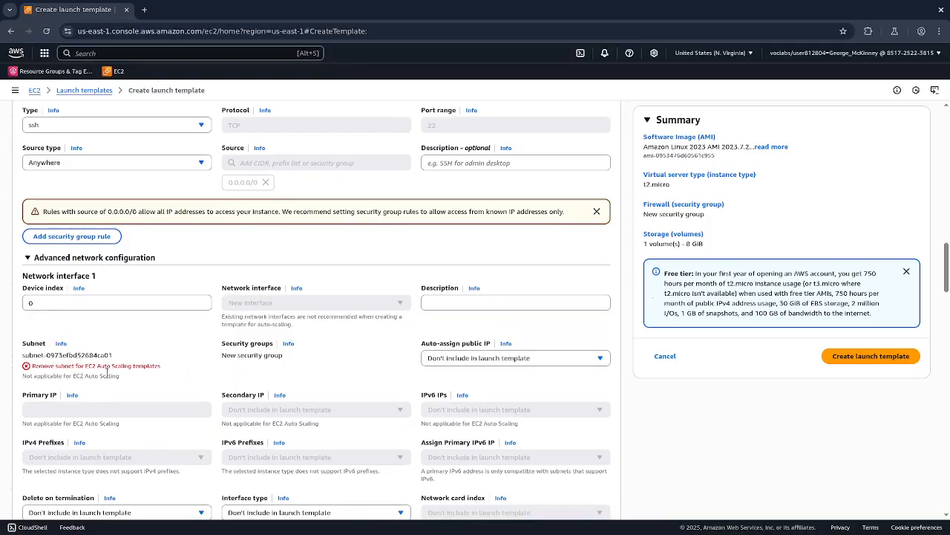
left_click(484, 358)
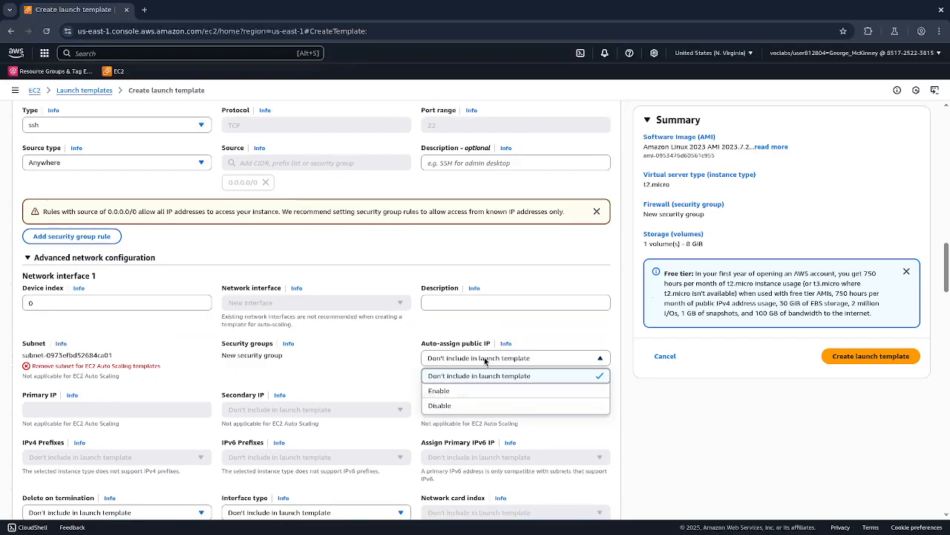
left_click(458, 391)
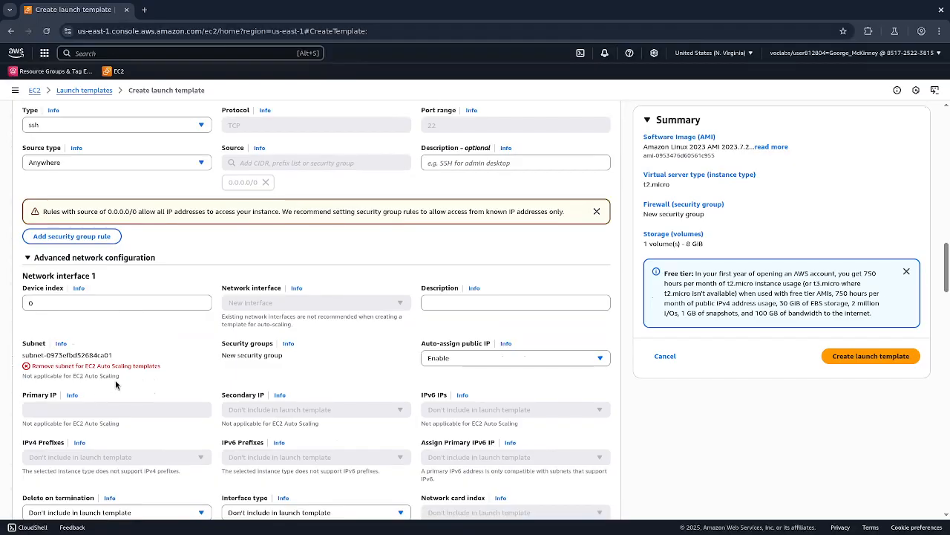
Step: Turn off the EC2 Auto Scaling guidance for the template
scroll(153, 376, "up", 1)
scroll(154, 377, "up", 15)
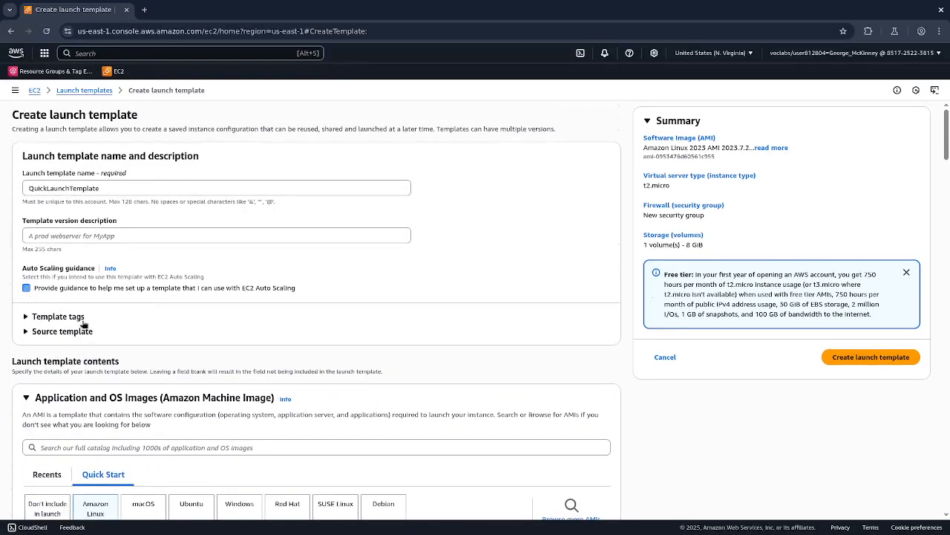
scroll(253, 407, "down", 5)
Step: Check the remaining template settings down to the user data script and create the launch template
scroll(221, 405, "down", 15)
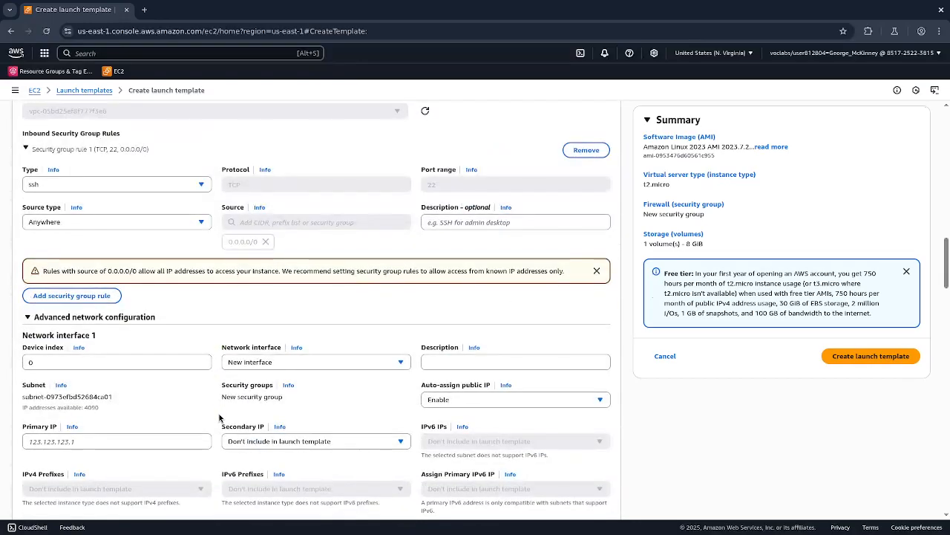
scroll(219, 420, "down", 5)
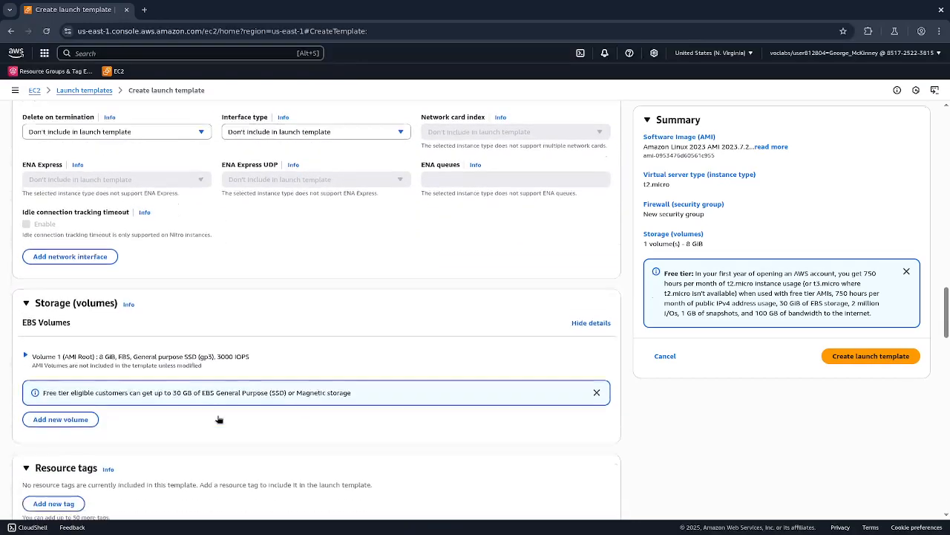
scroll(217, 424, "down", 7)
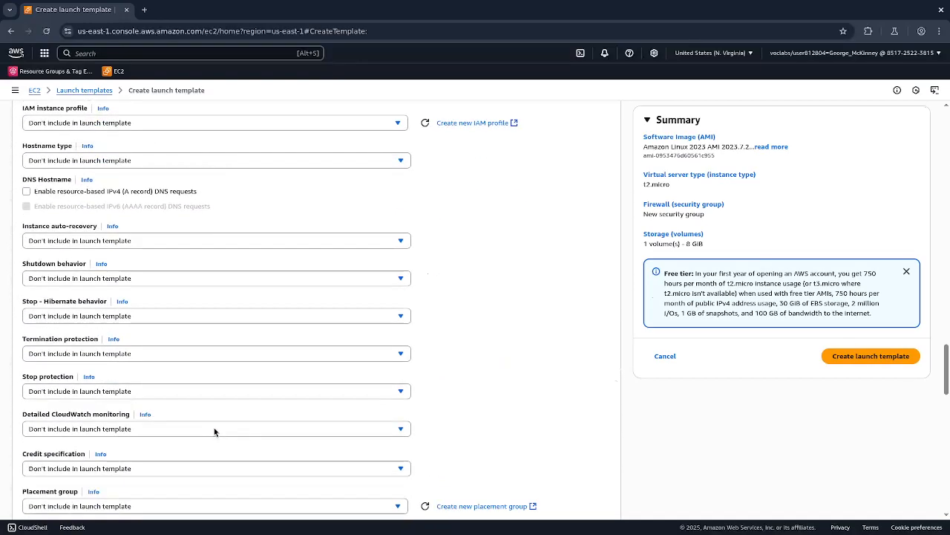
scroll(217, 429, "down", 6)
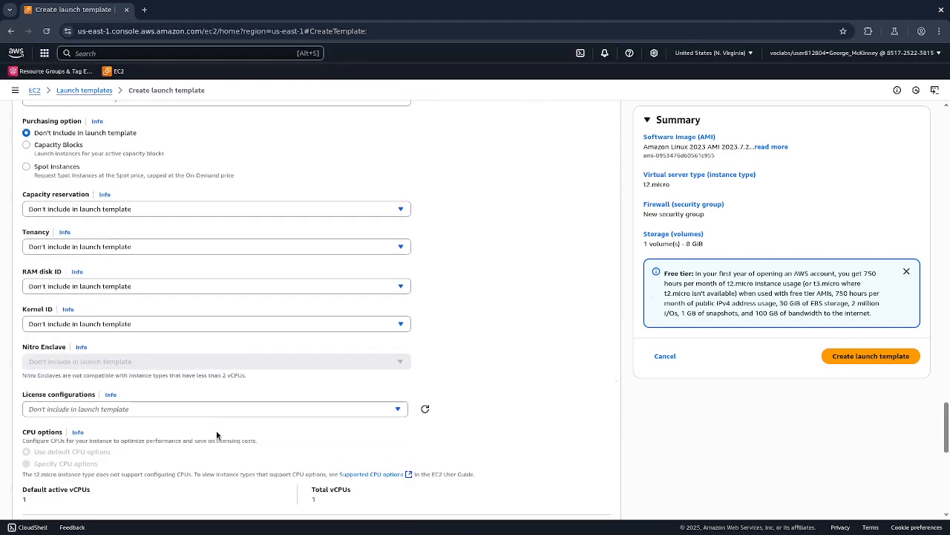
scroll(216, 434, "down", 3)
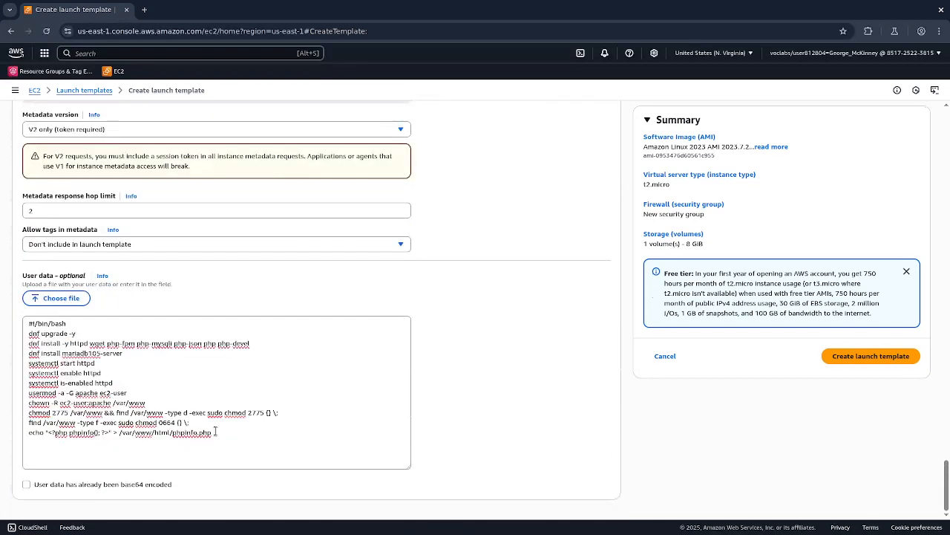
left_click(882, 361)
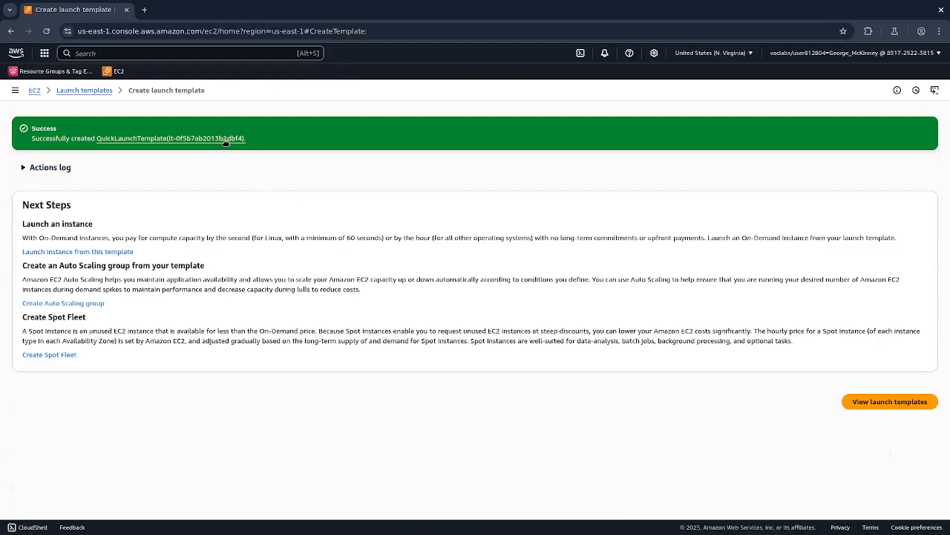
Step: Open the details of QuickLaunchTemplate and start launching an instance from it
left_click(180, 141)
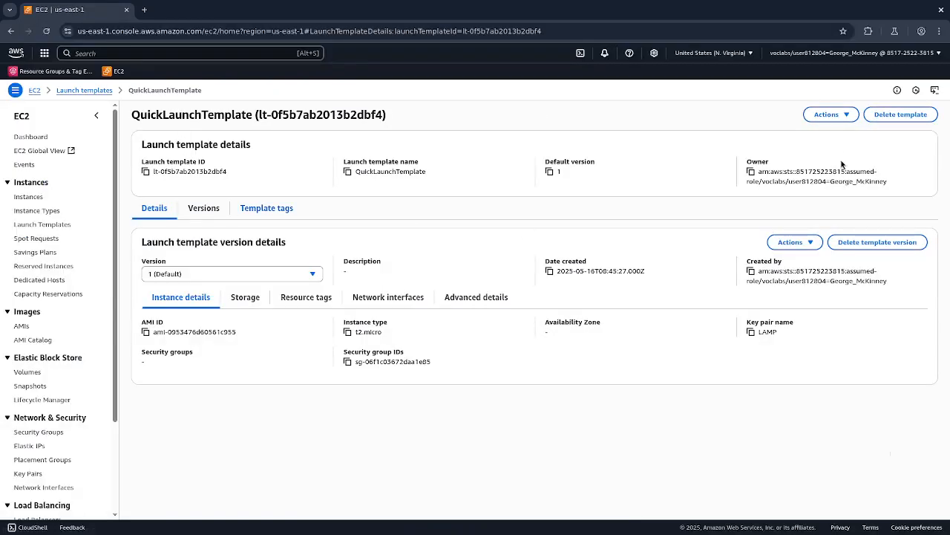
left_click(830, 115)
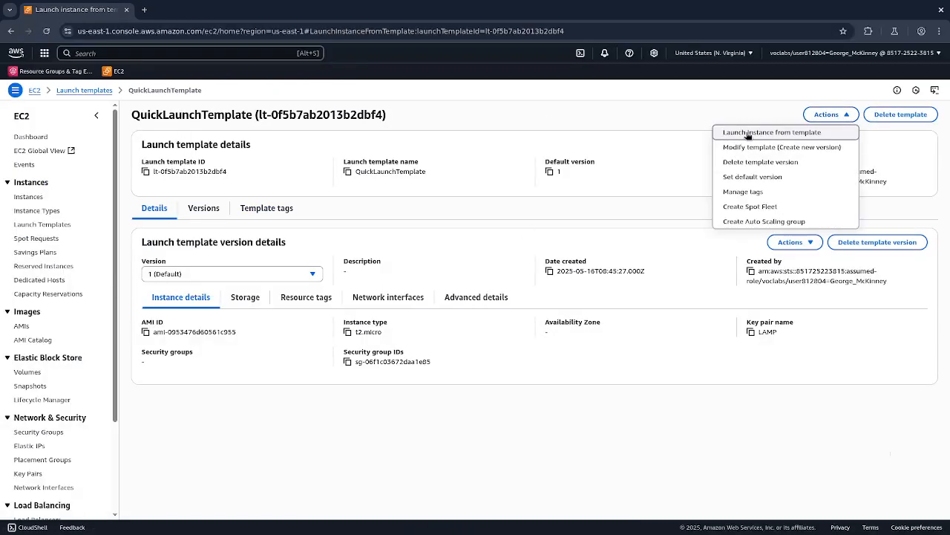
left_click(748, 134)
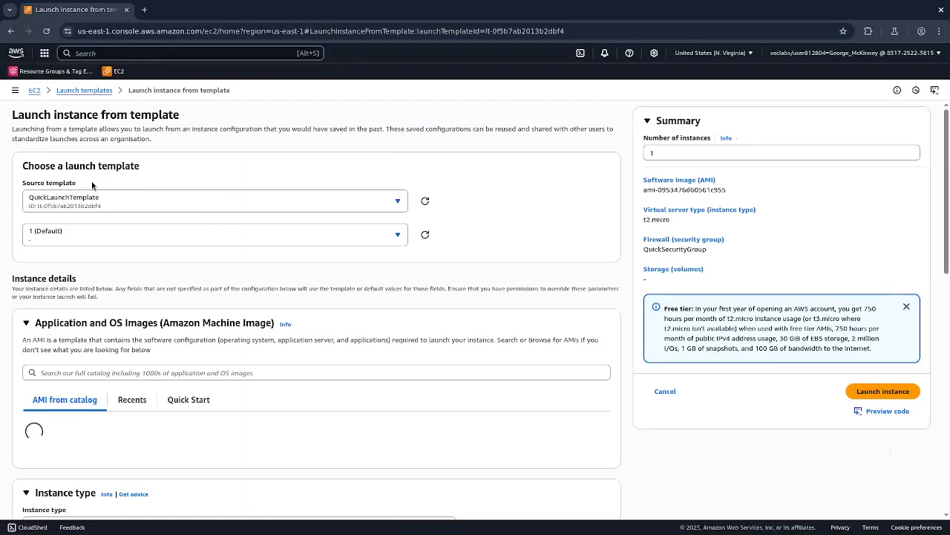
Step: Check the settings and advanced user data script inherited from the template and launch one instance
scroll(162, 428, "down", 1)
scroll(165, 427, "down", 5)
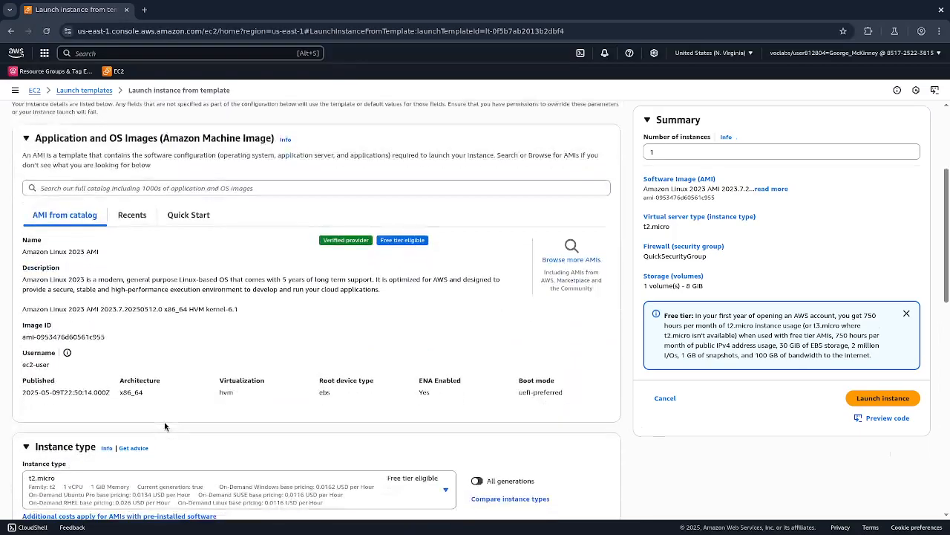
scroll(159, 450, "down", 3)
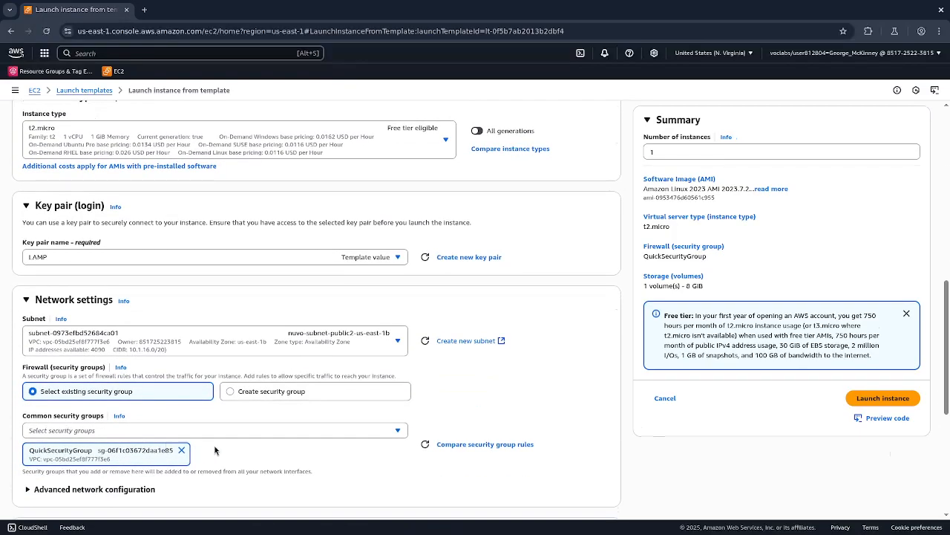
scroll(215, 450, "down", 1)
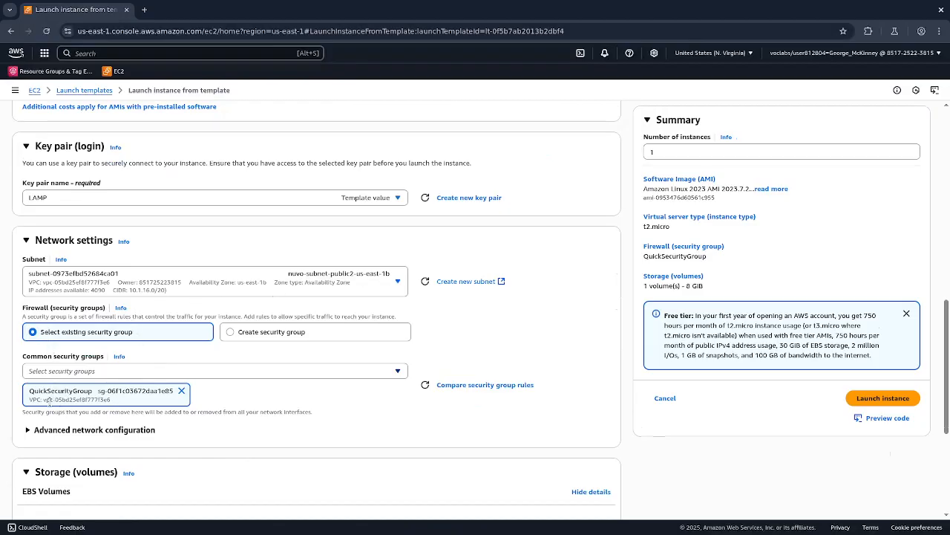
scroll(181, 441, "down", 3)
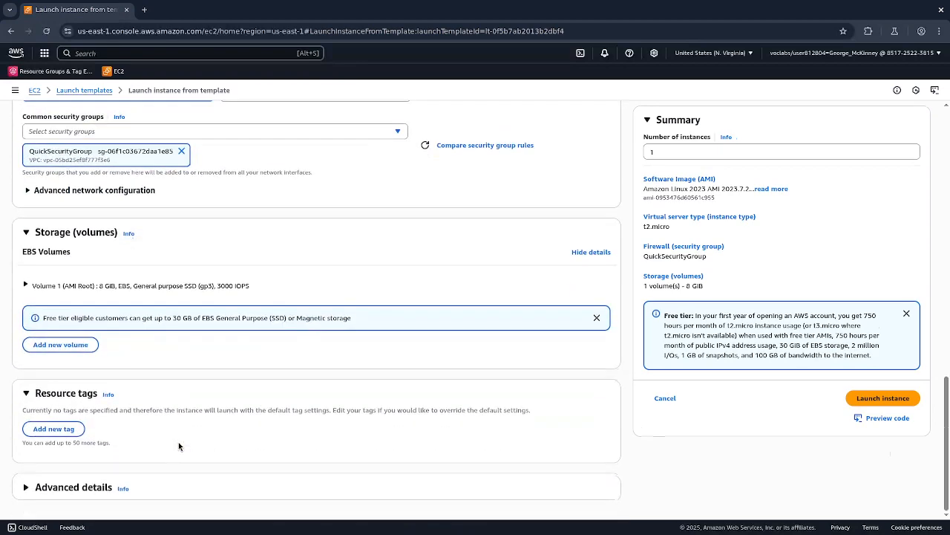
left_click(106, 490)
scroll(229, 482, "down", 10)
scroll(228, 479, "down", 5)
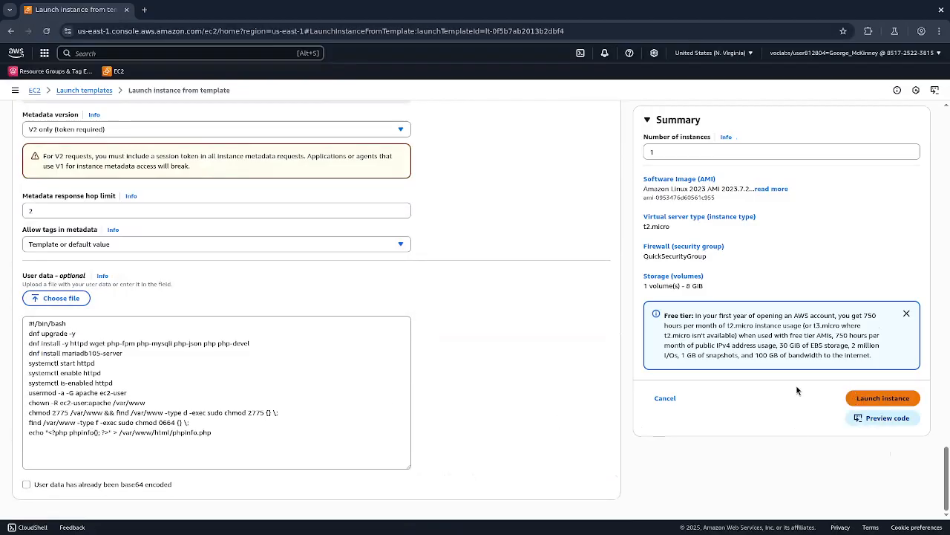
left_click(865, 398)
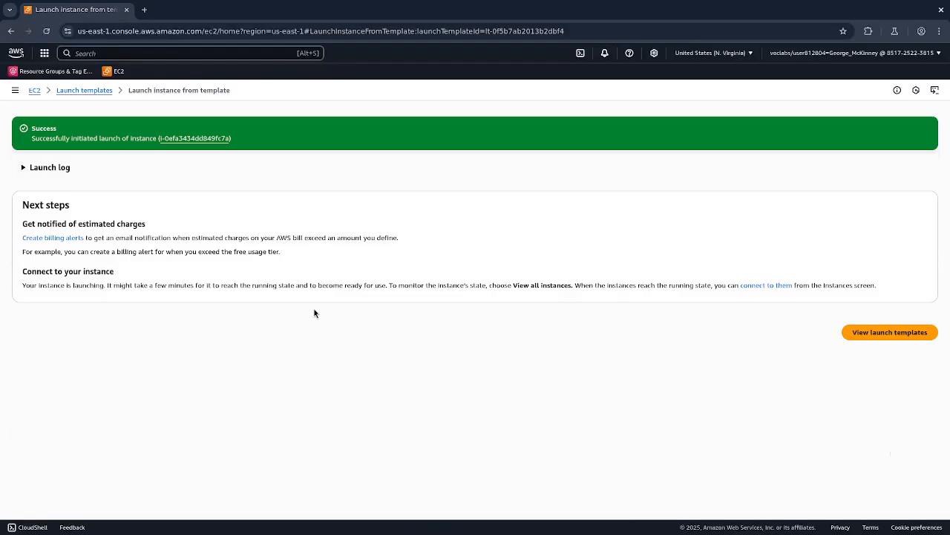
Step: Expand the launch log and open the launched instance in the Instances list
left_click(41, 170)
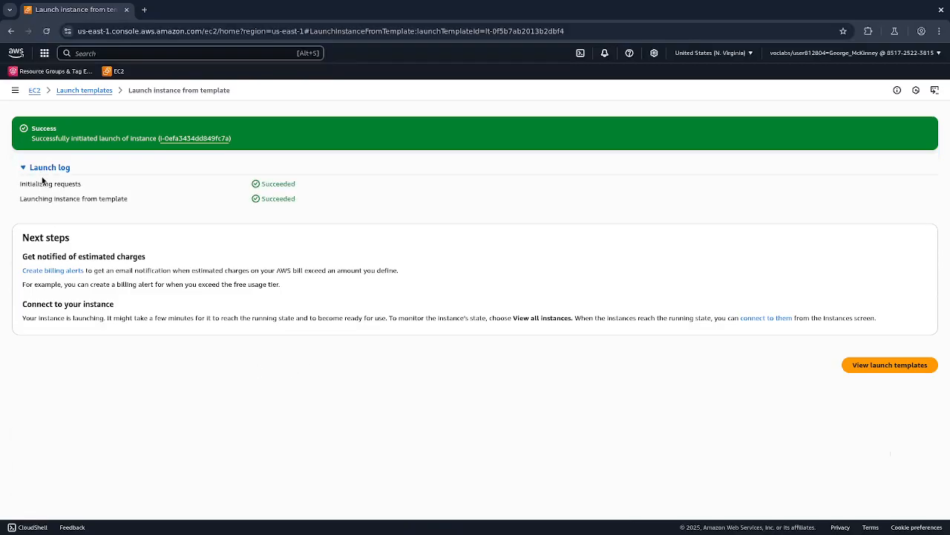
left_click(196, 139)
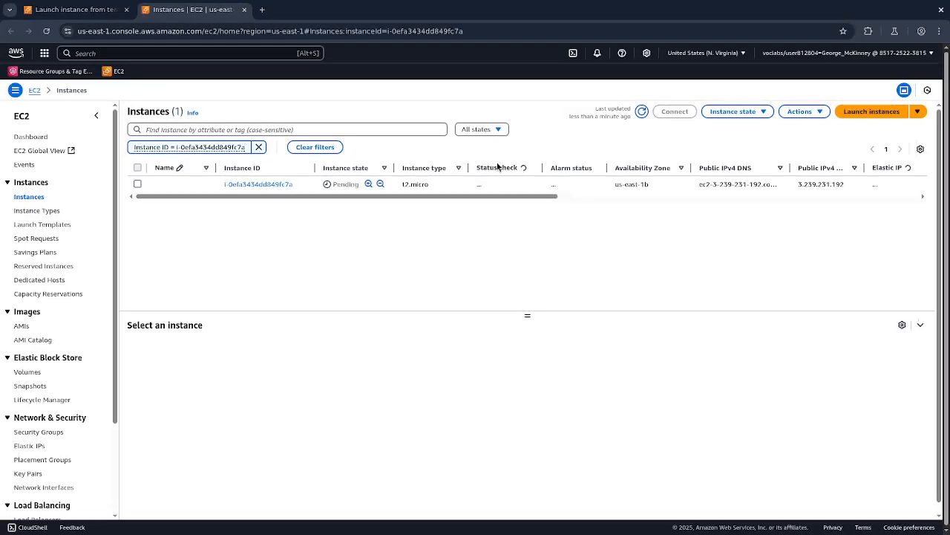
Step: Select the launched instance, refresh its state and check its public IPv4 address and public DNS name
double_click(342, 184)
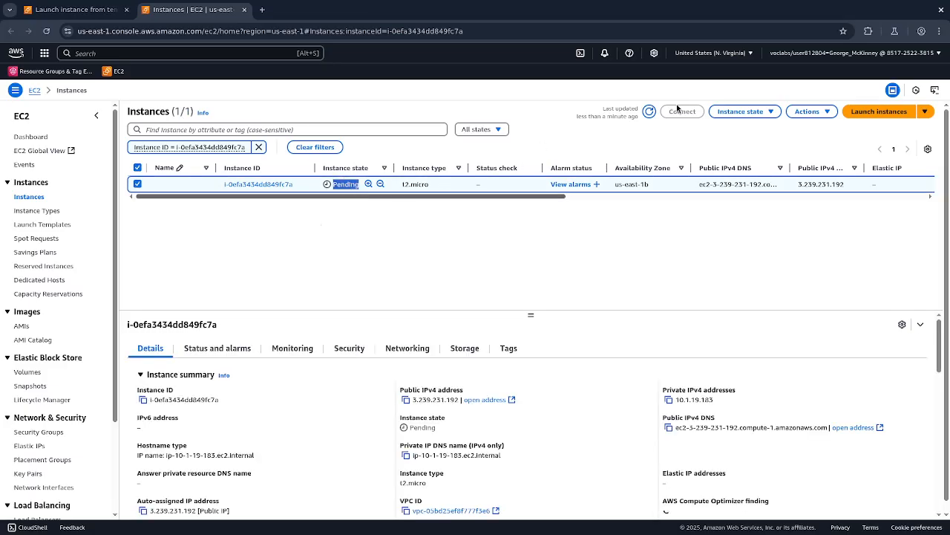
left_click(649, 111)
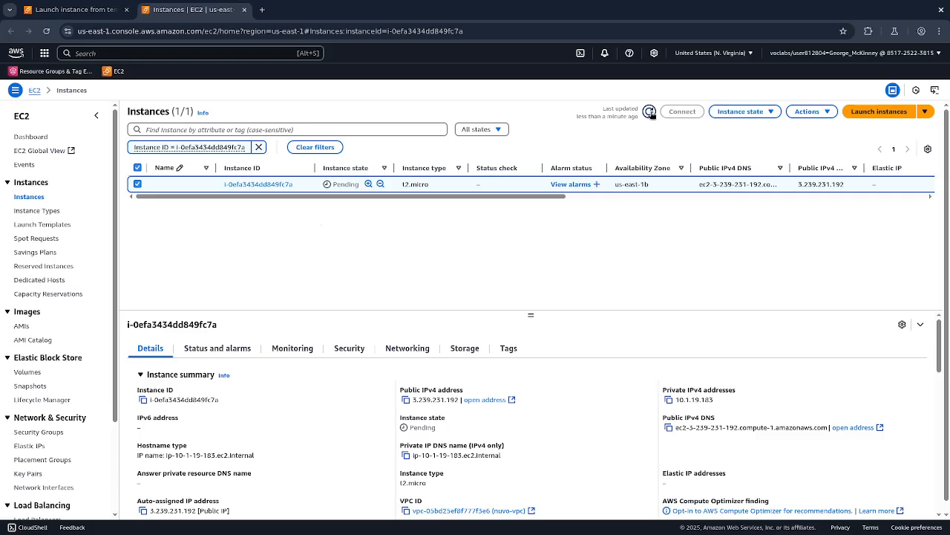
left_click(650, 112)
left_click(649, 112)
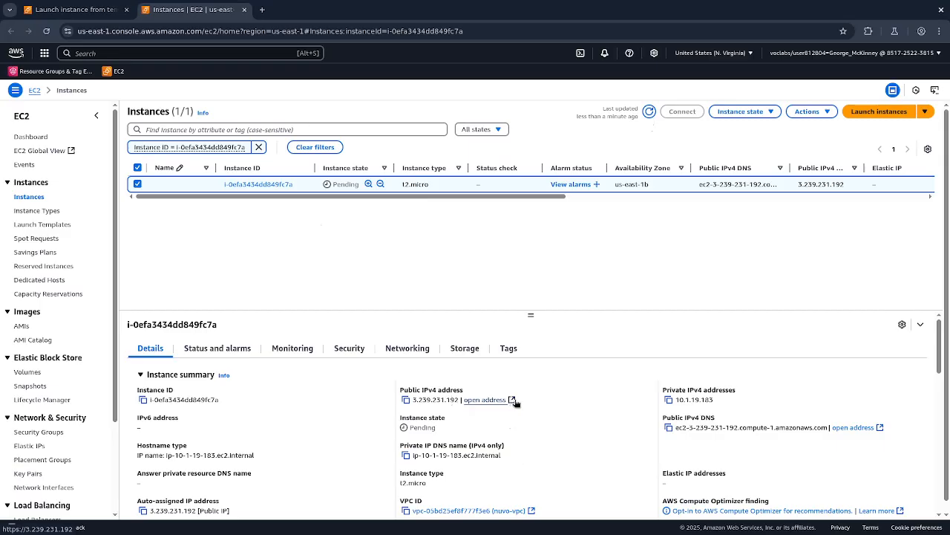
left_click_drag(413, 400, 660, 429)
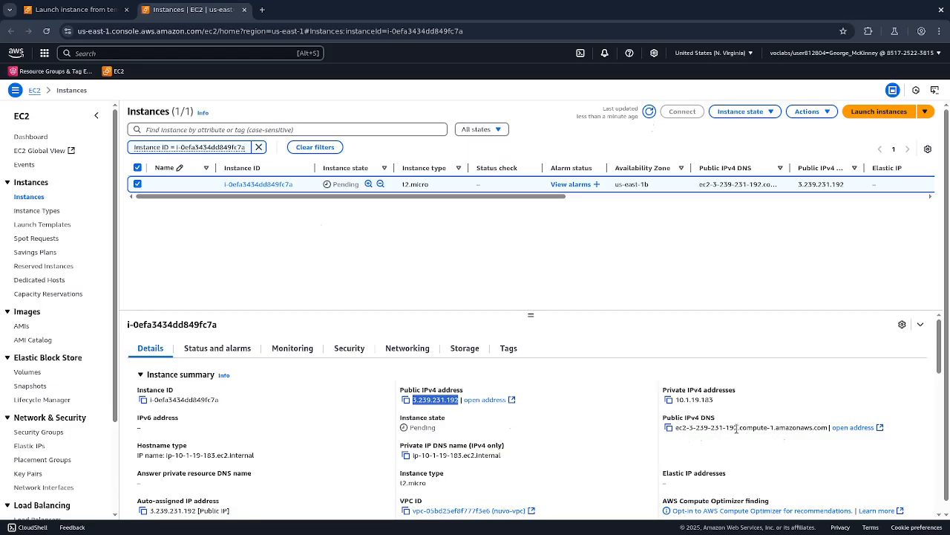
double_click(787, 429)
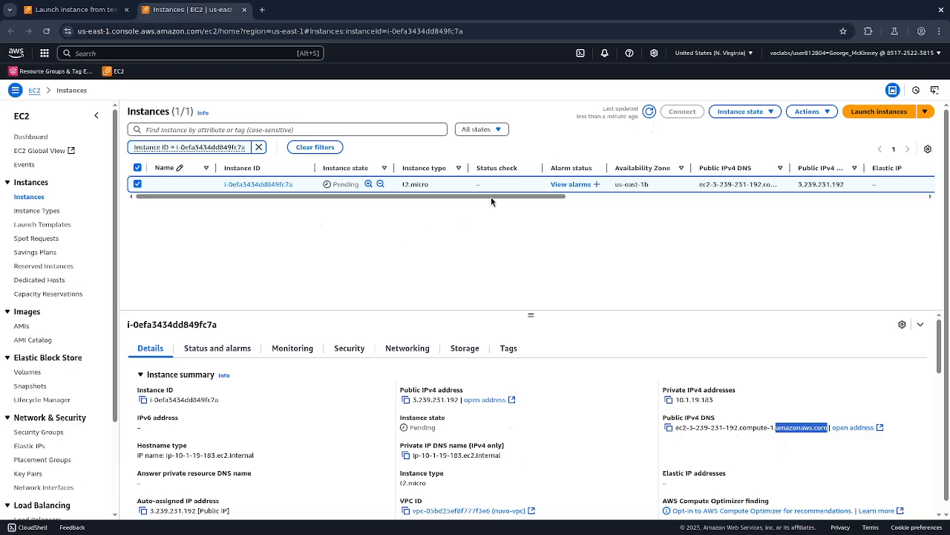
Step: Refresh the instance list, widen the status check column and check the instance's state and status check
left_click(649, 112)
double_click(343, 185)
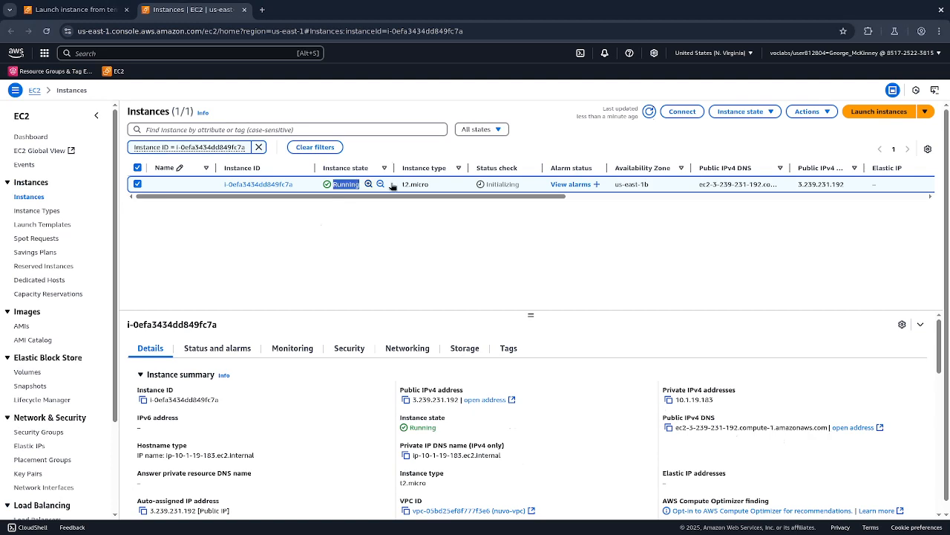
left_click_drag(545, 167, 580, 169)
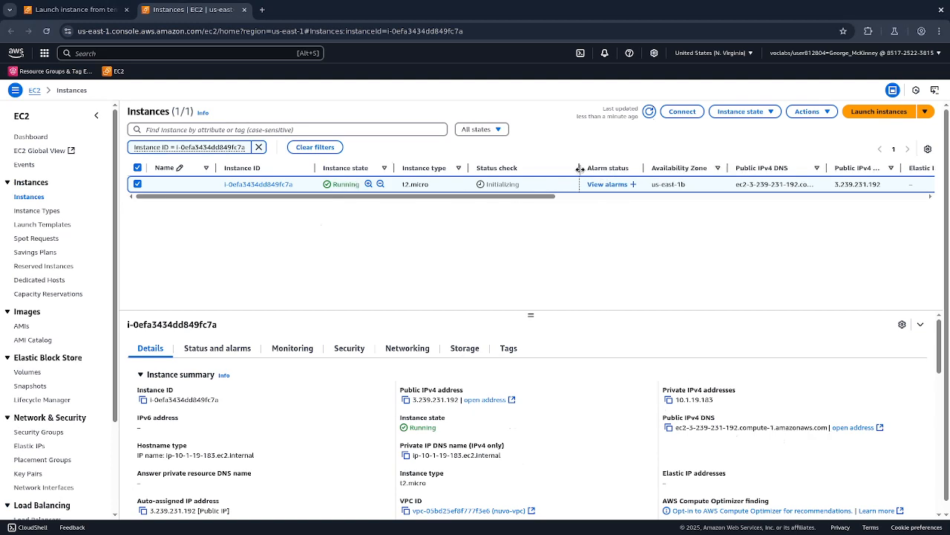
double_click(499, 185)
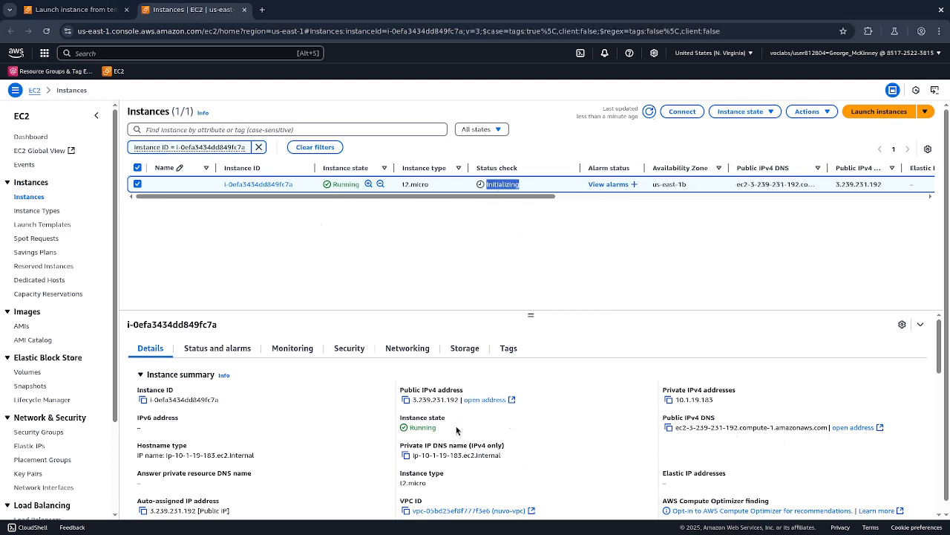
scroll(456, 425, "down", 3)
scroll(455, 426, "up", 3)
Step: Examine the instance's system and instance status checks, expanding the metrics graphs and reviewing the alarms
left_click(220, 352)
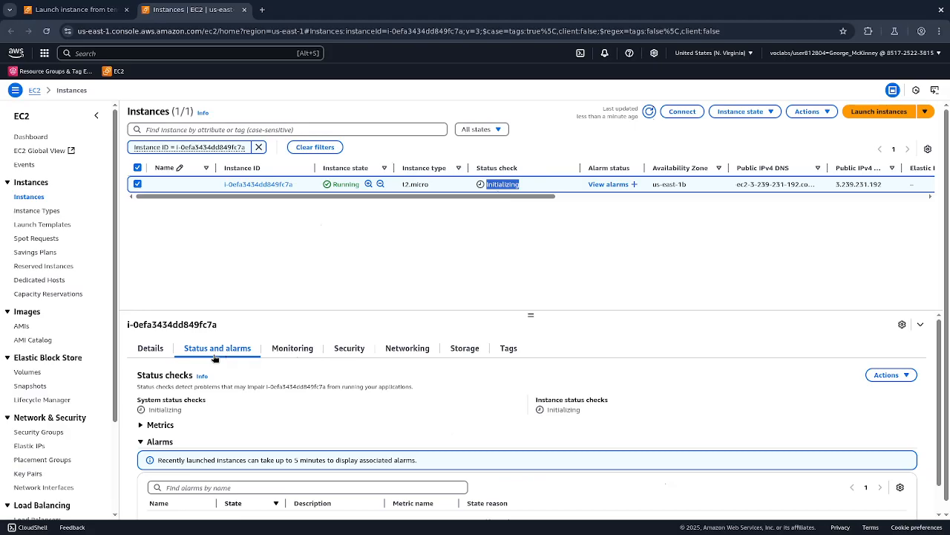
scroll(133, 465, "down", 1)
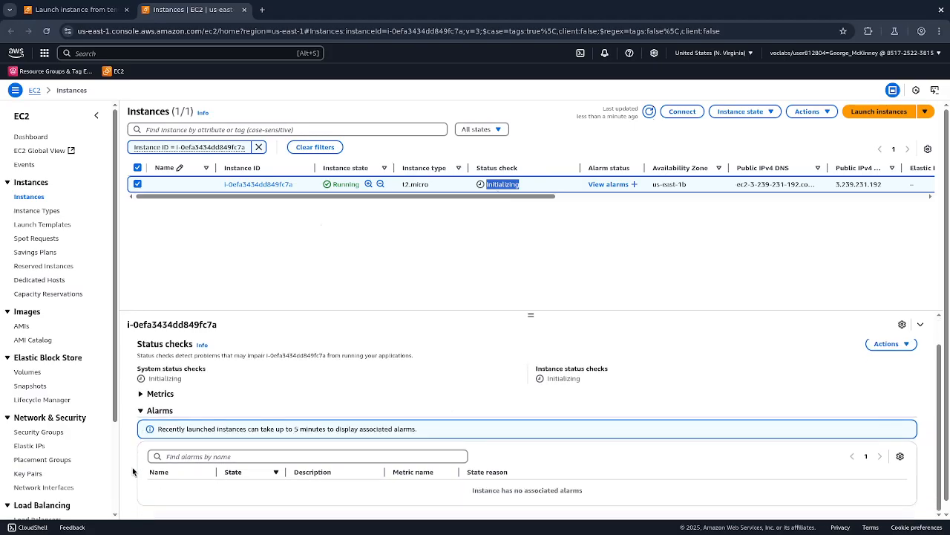
scroll(133, 468, "up", 1)
left_click(140, 424)
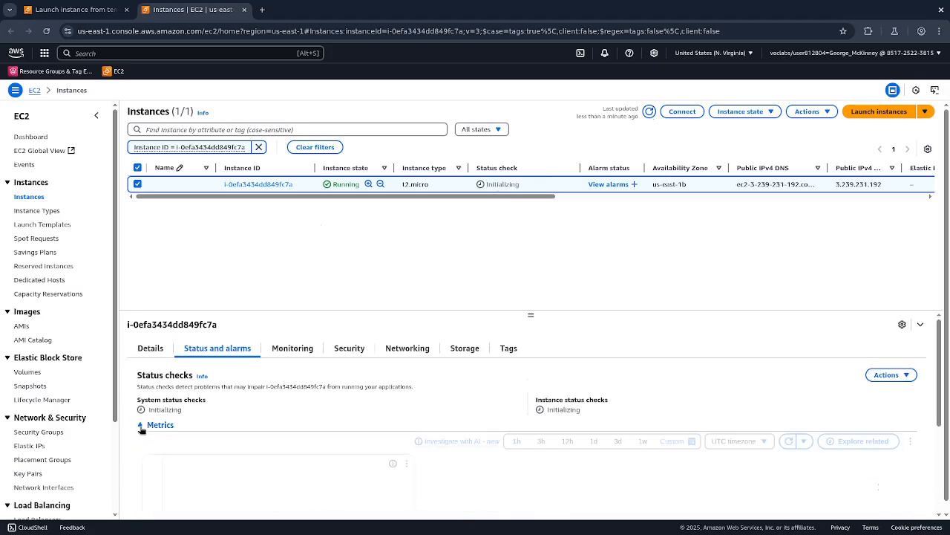
scroll(136, 455, "down", 3)
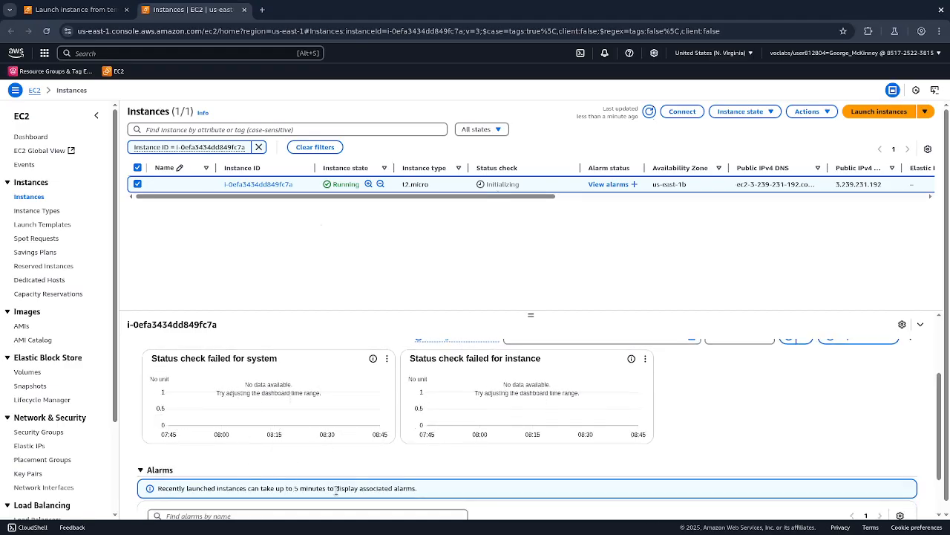
scroll(132, 470, "down", 2)
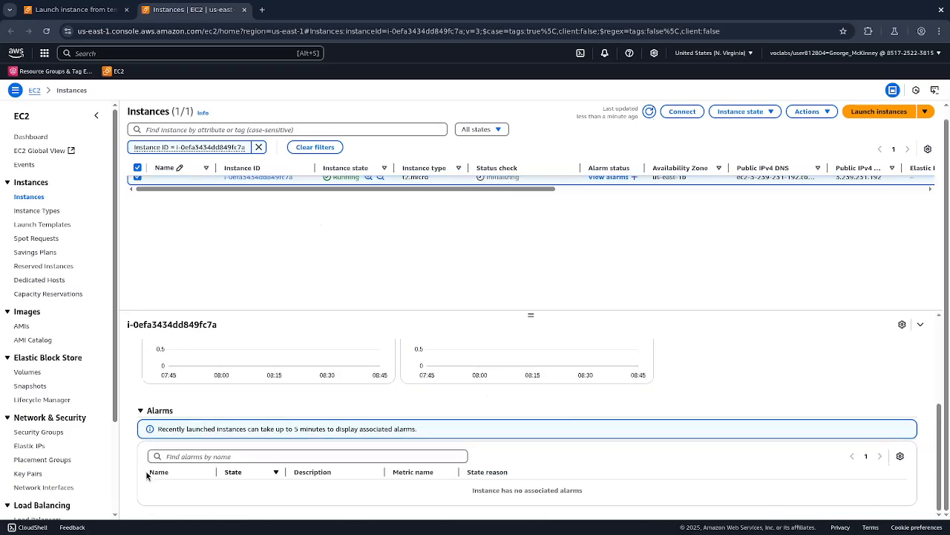
scroll(245, 393, "up", 4)
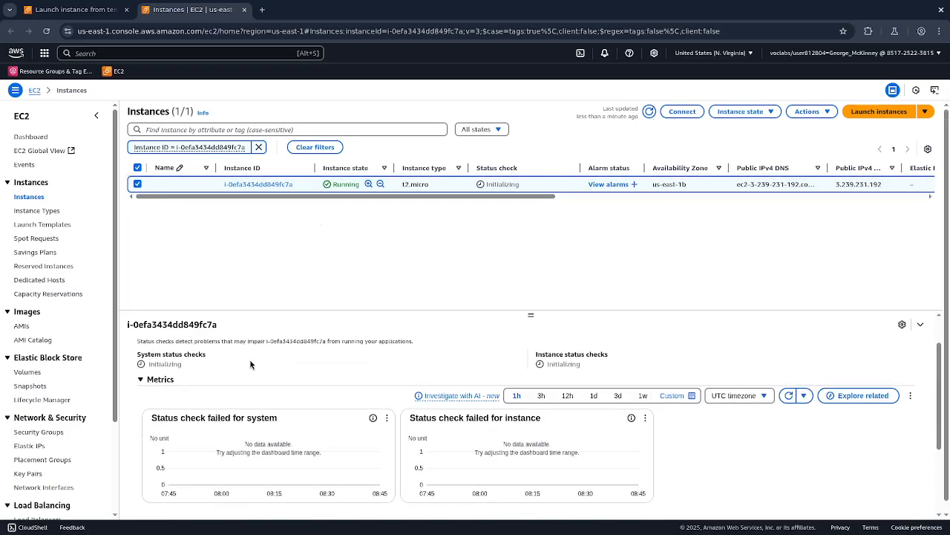
scroll(250, 368, "up", 2)
Step: Review the instance's CloudWatch monitoring graphs for CPU utilization and network traffic
left_click(296, 351)
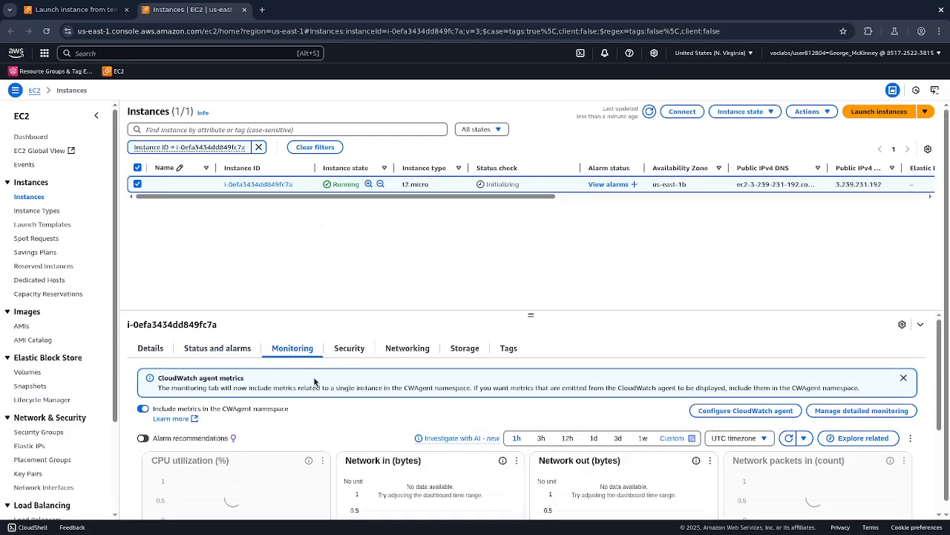
scroll(138, 484, "down", 2)
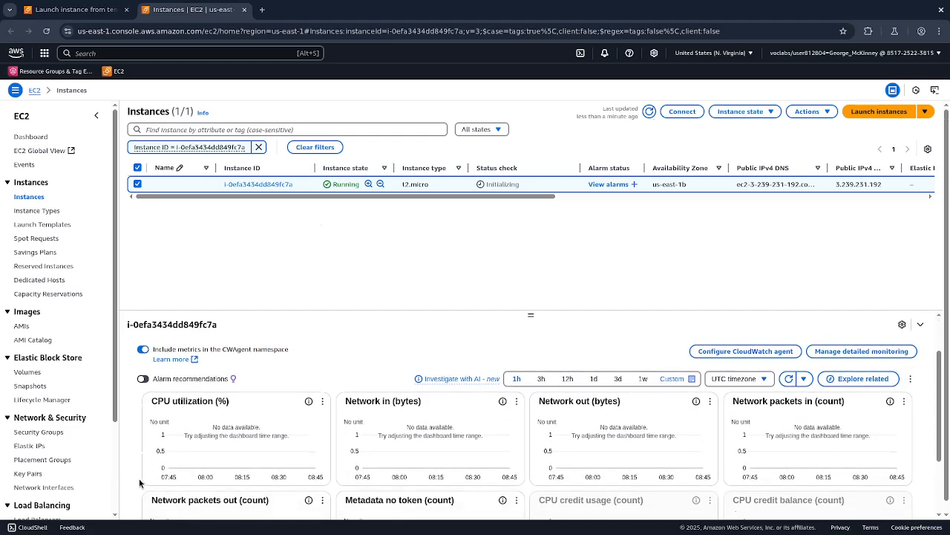
scroll(140, 483, "up", 2)
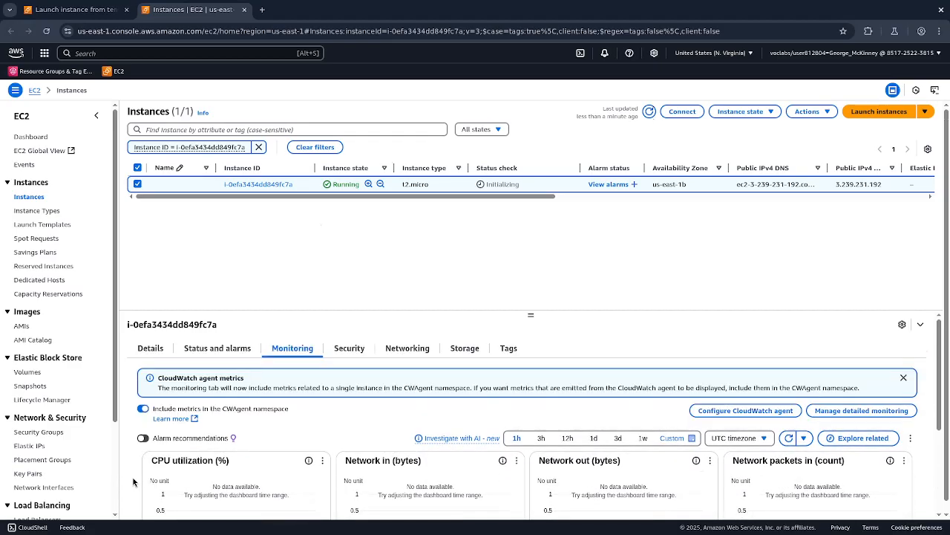
Step: Show the instance's security details, enlarge the details pane and examine the inbound and outbound rules
left_click(344, 350)
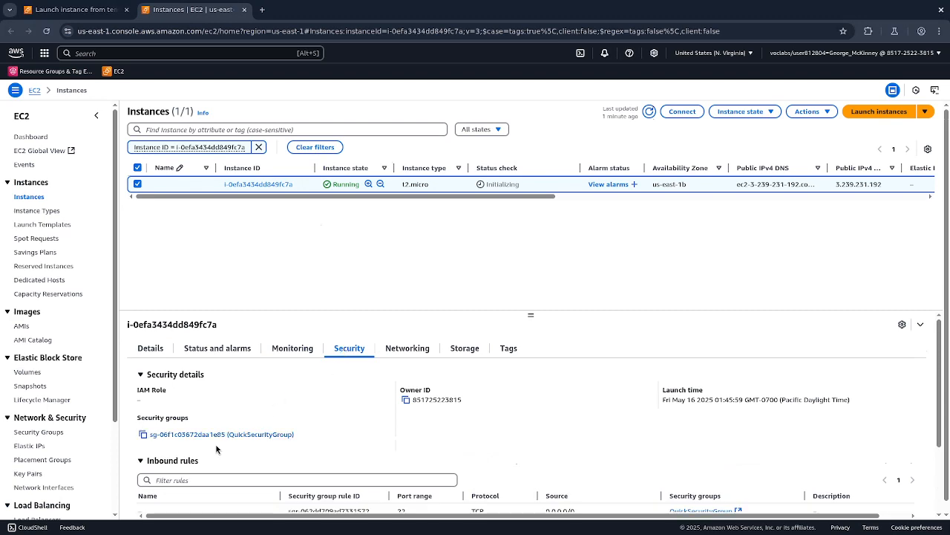
scroll(136, 447, "down", 3)
scroll(136, 445, "up", 3)
left_click_drag(530, 312, 528, 214)
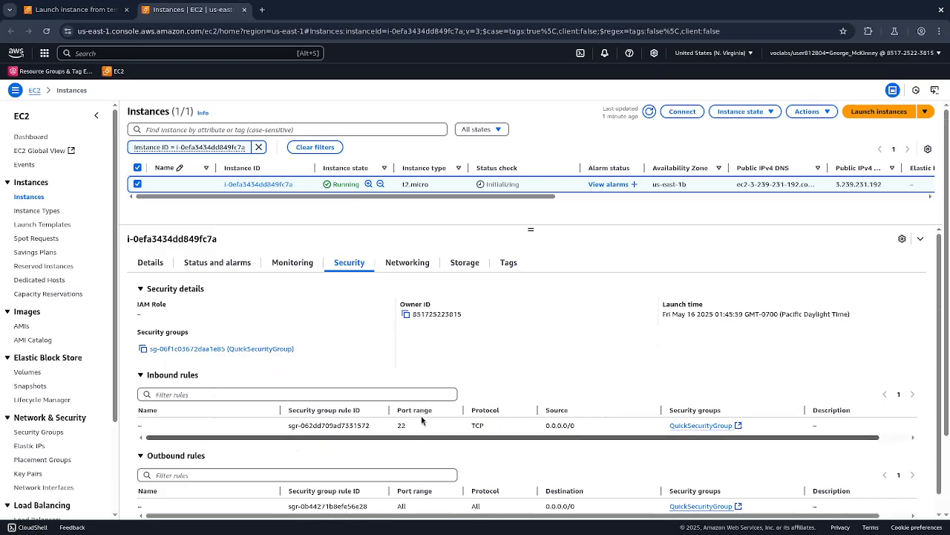
scroll(405, 427, "down", 1)
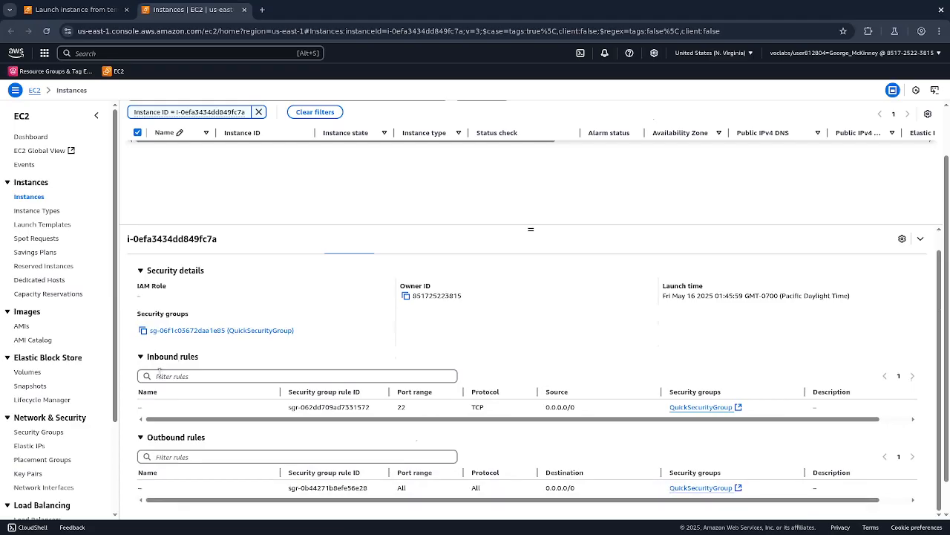
scroll(171, 386, "up", 1)
scroll(171, 388, "down", 1)
scroll(172, 390, "up", 1)
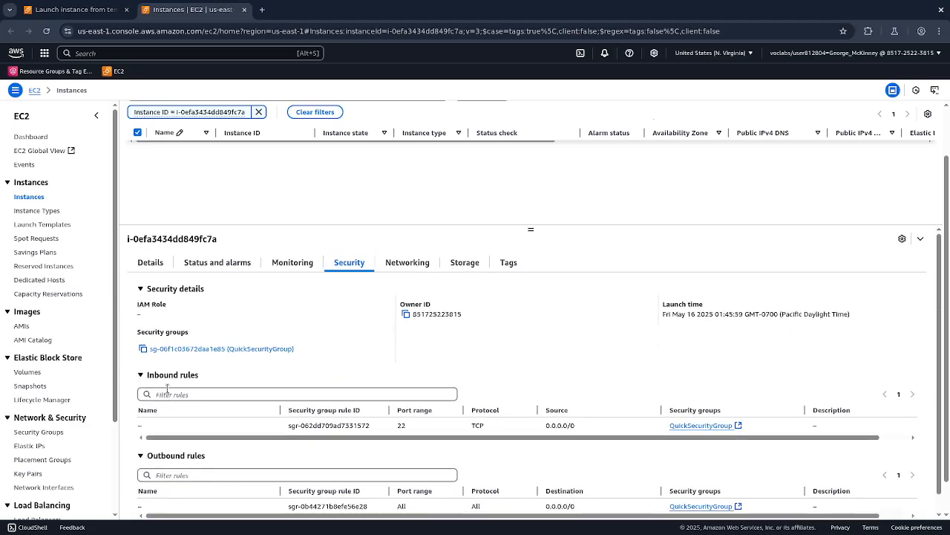
Step: Open QuickSecurityGroup in a new browser tab, check the inbound rule's port on the instance and switch to the group's page
right_click(272, 351)
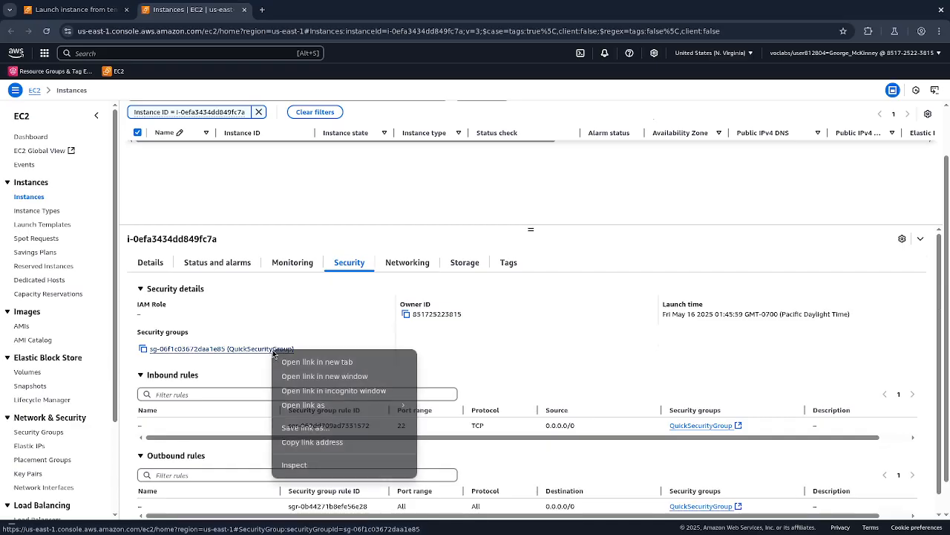
left_click(312, 360)
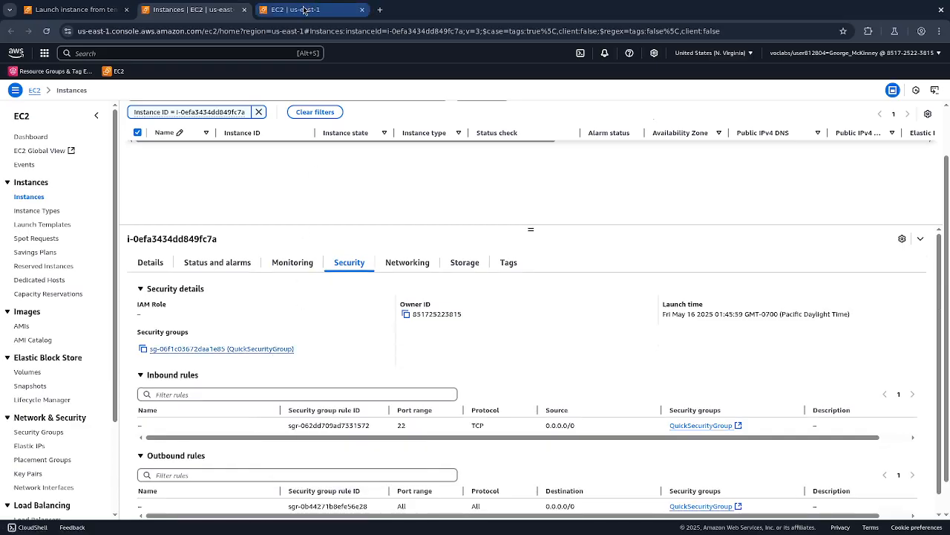
left_click_drag(398, 426, 414, 429)
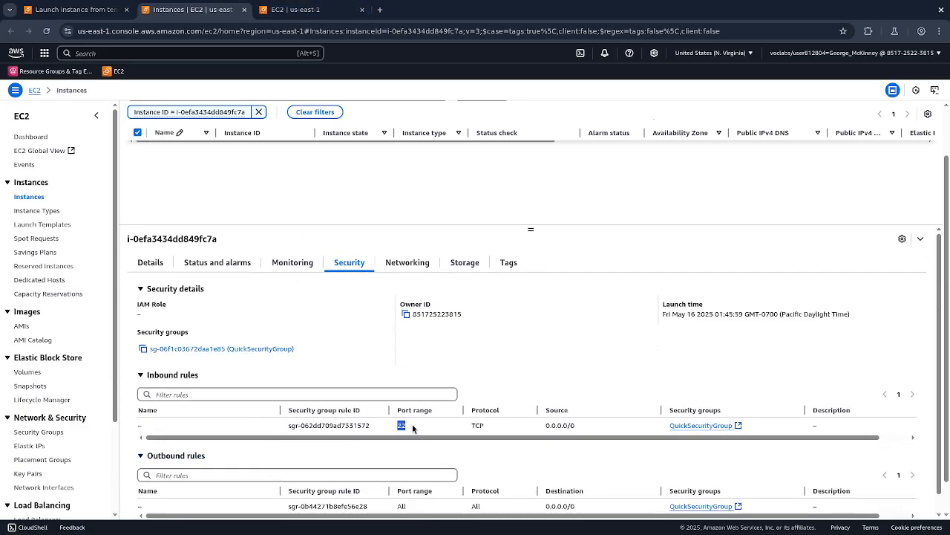
left_click(309, 9)
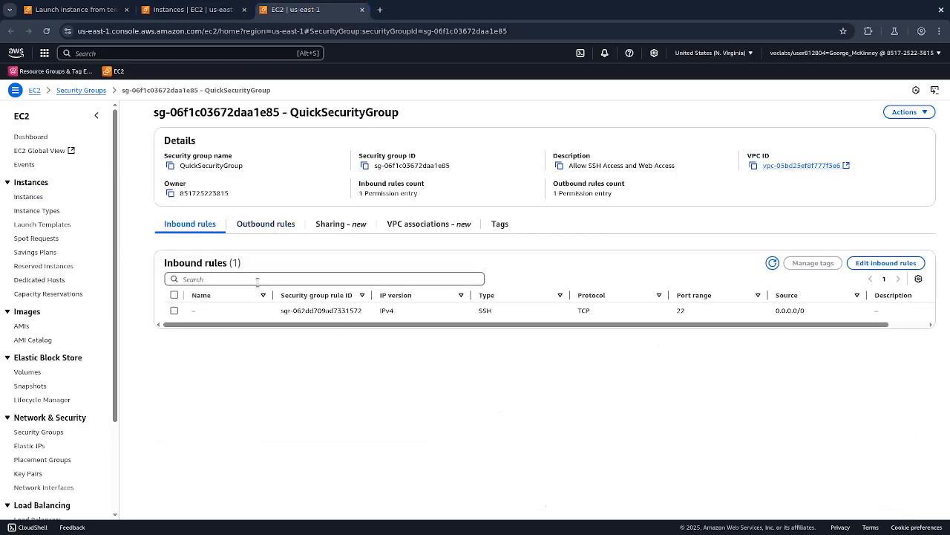
Step: Add an HTTP inbound rule with source Anywhere-IPv4 to QuickSecurityGroup and save the rules
left_click(867, 264)
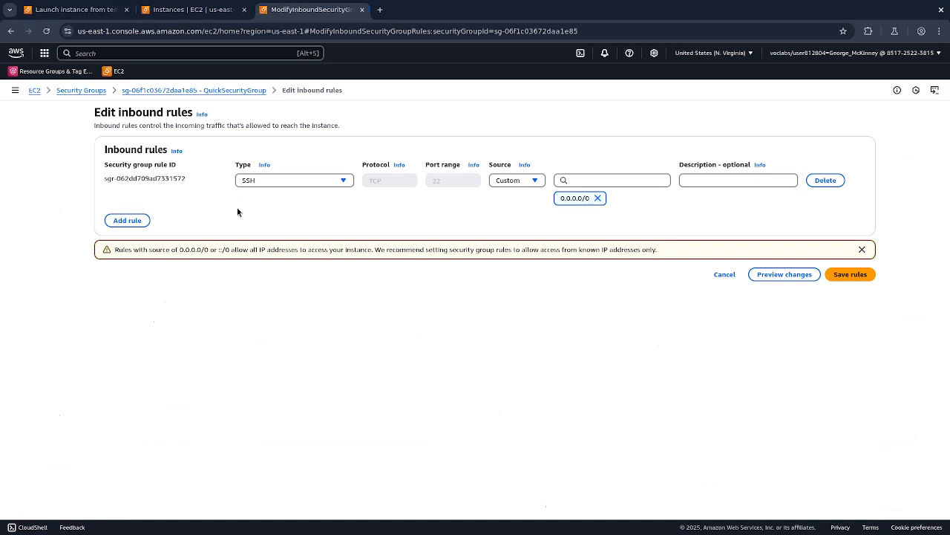
left_click(127, 220)
left_click(270, 214)
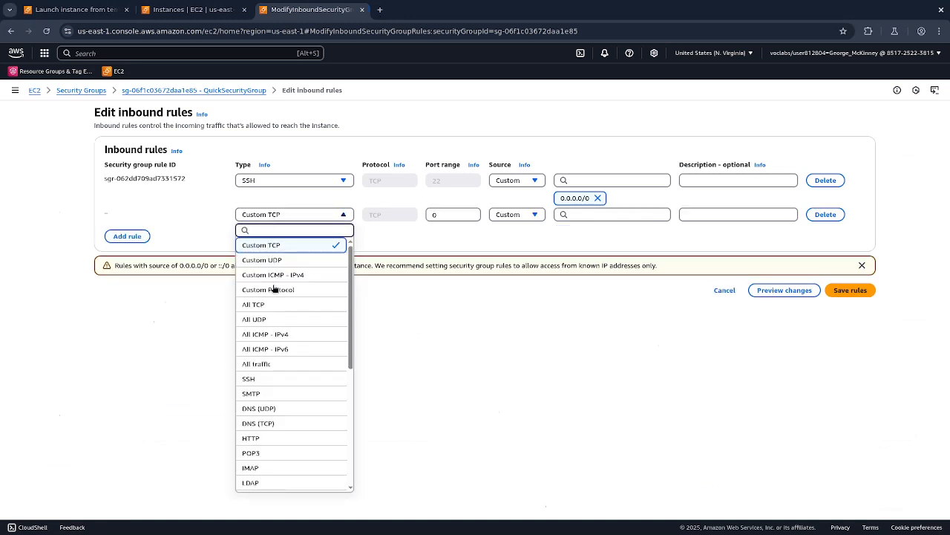
left_click(260, 438)
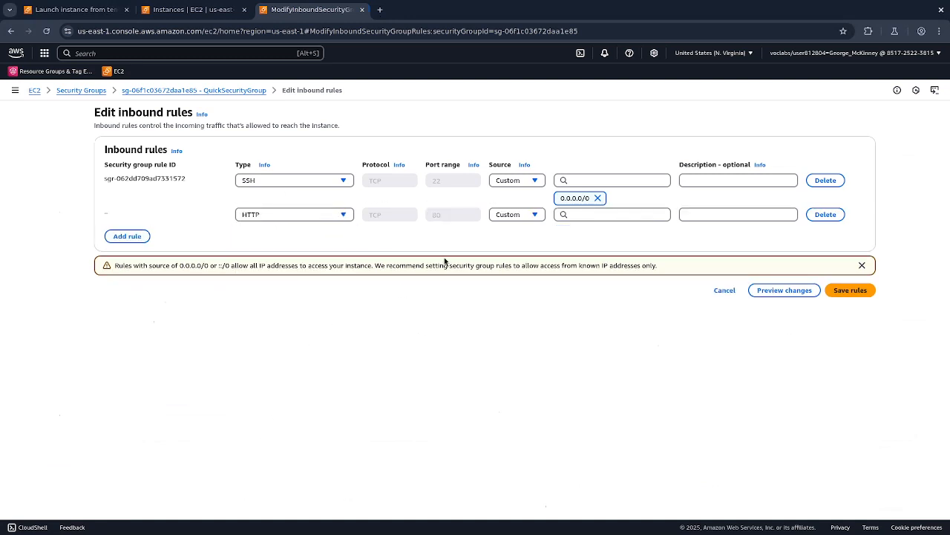
left_click(534, 219)
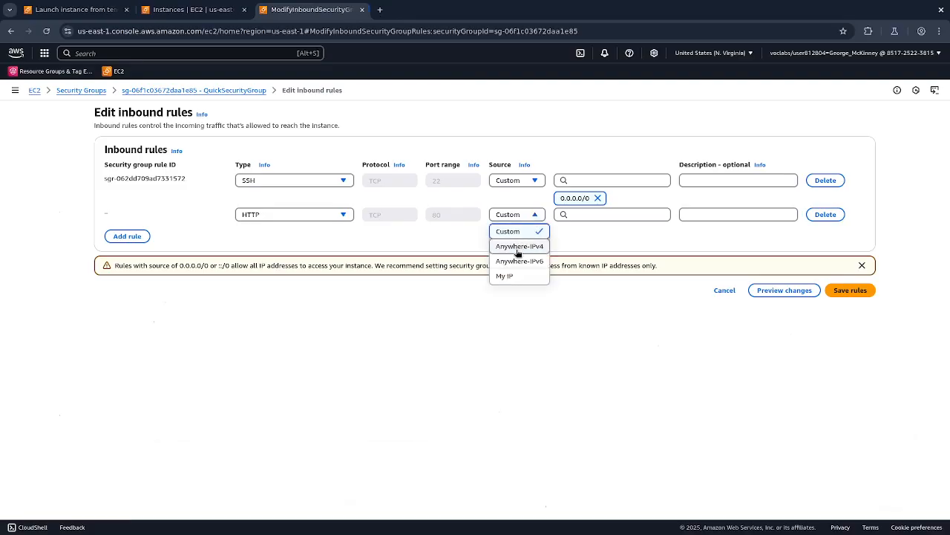
left_click(528, 245)
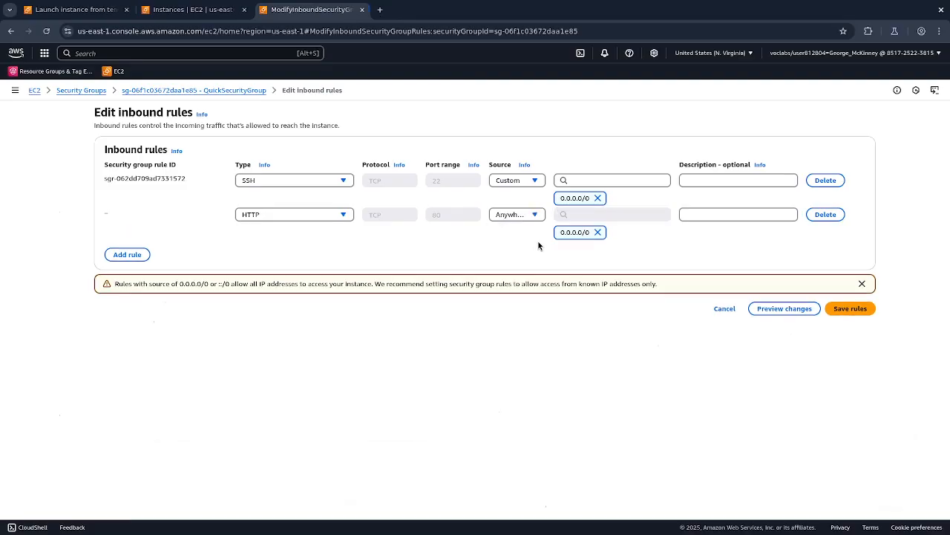
left_click(855, 308)
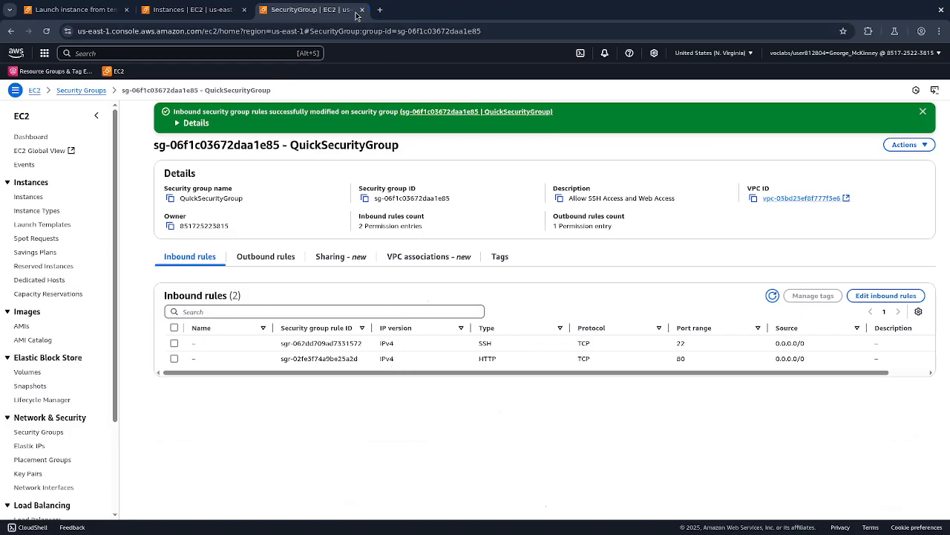
Step: Close the security group page, reload the Instances page and check the instance's updated inbound rules
left_click(361, 9)
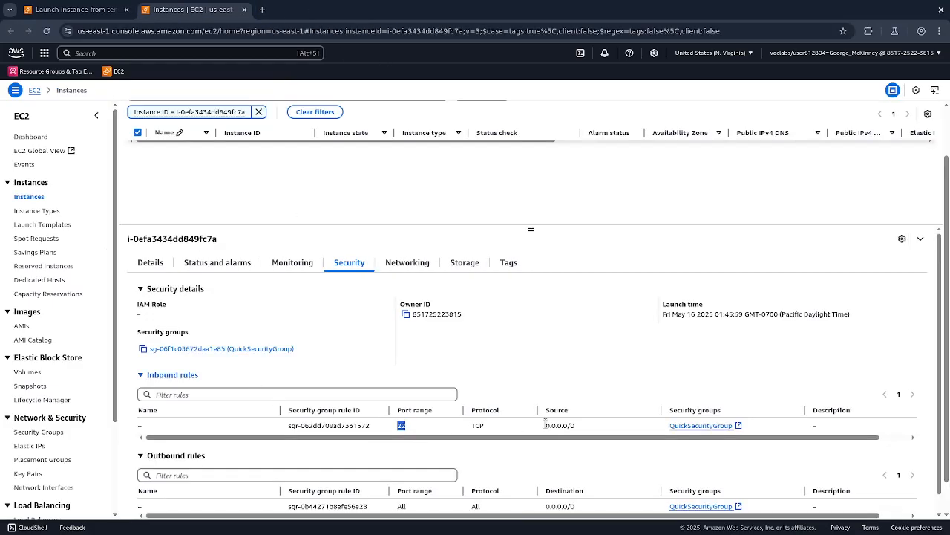
left_click(46, 31)
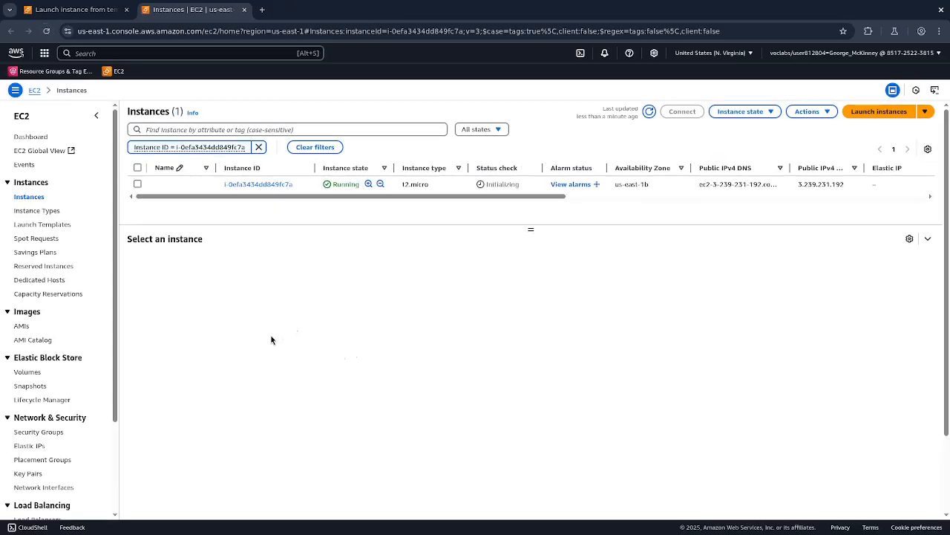
left_click(137, 184)
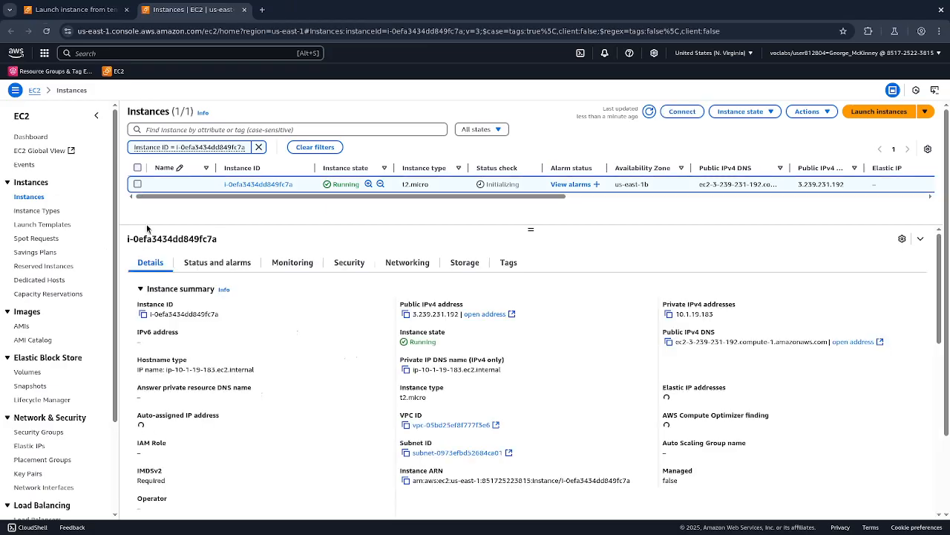
left_click(348, 264)
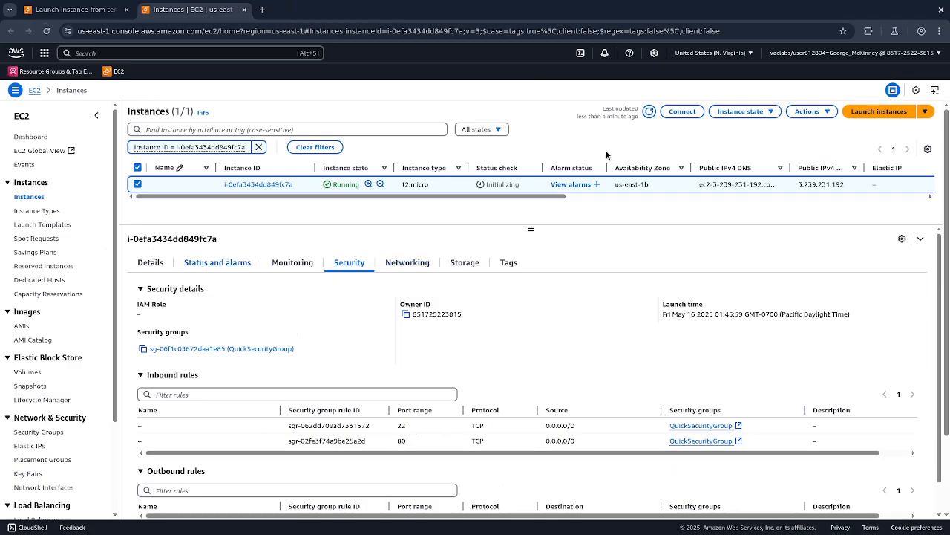
Step: Connect to the instance through EC2 Instance Connect using its public IP and the username ec2-user
left_click(677, 112)
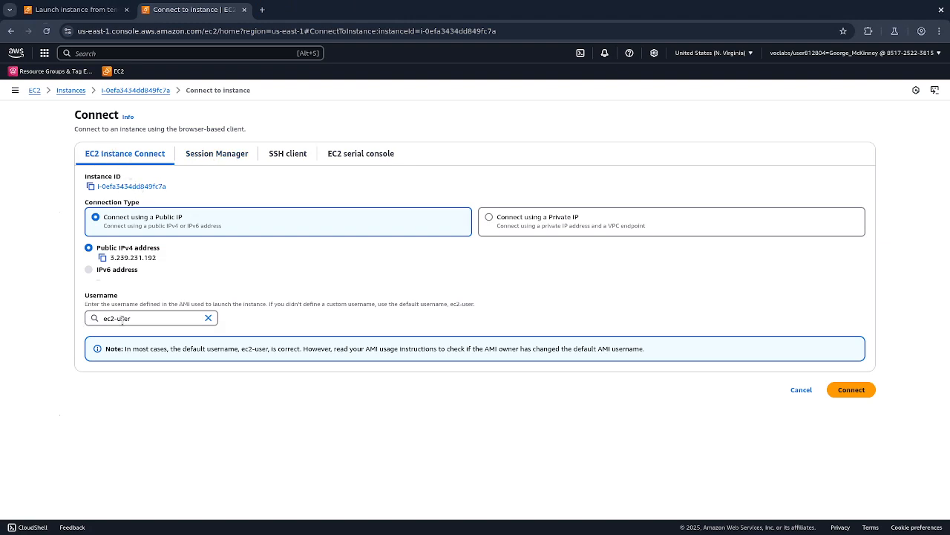
left_click_drag(134, 318, 105, 317)
key("BackSpace")
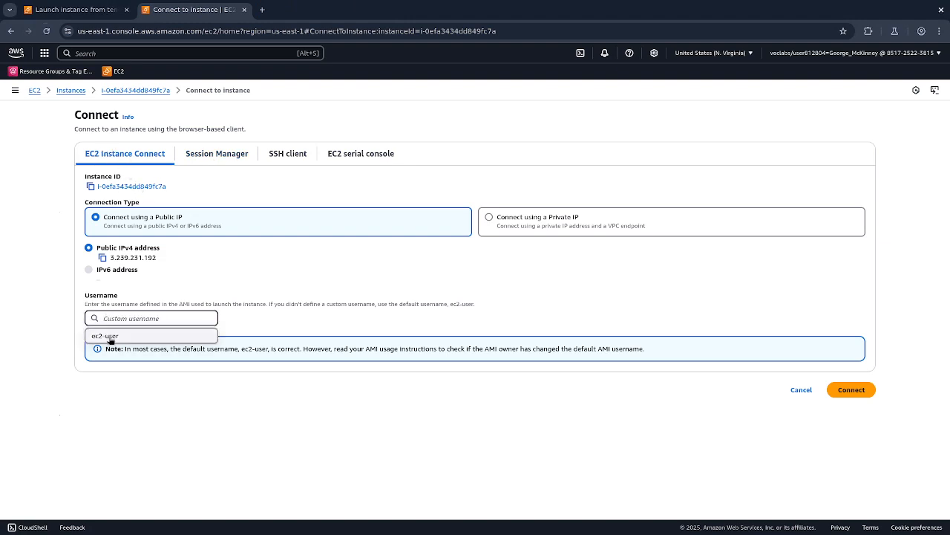
left_click(108, 338)
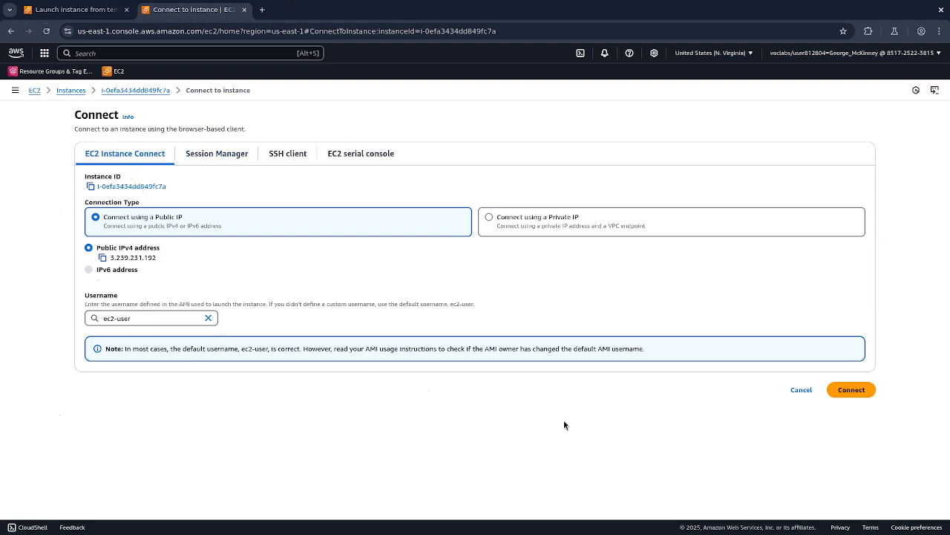
left_click(851, 390)
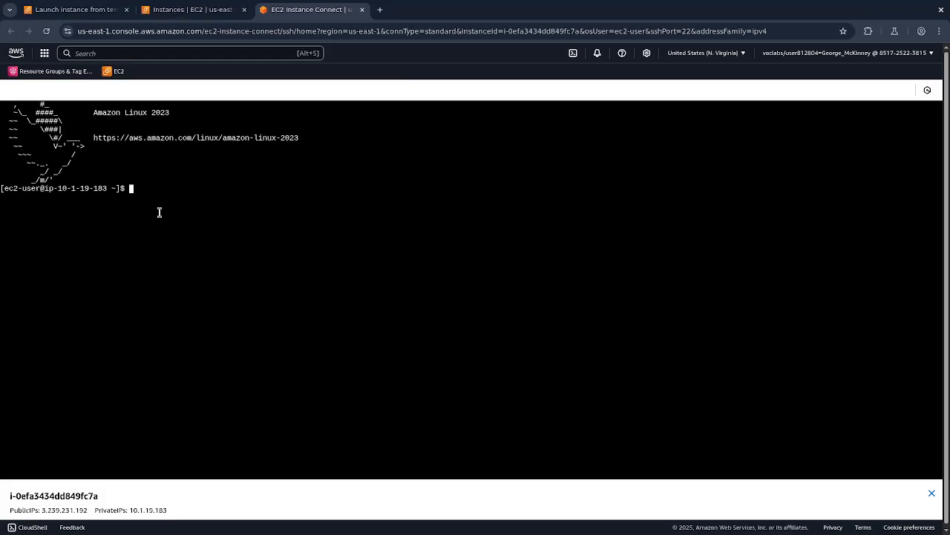
Step: List the home directory and /var/www/html/ in the terminal and highlight phpinfo.php in the listing
type("ls")
key("Return")
type("ls /var/www/html/")
key("Return")
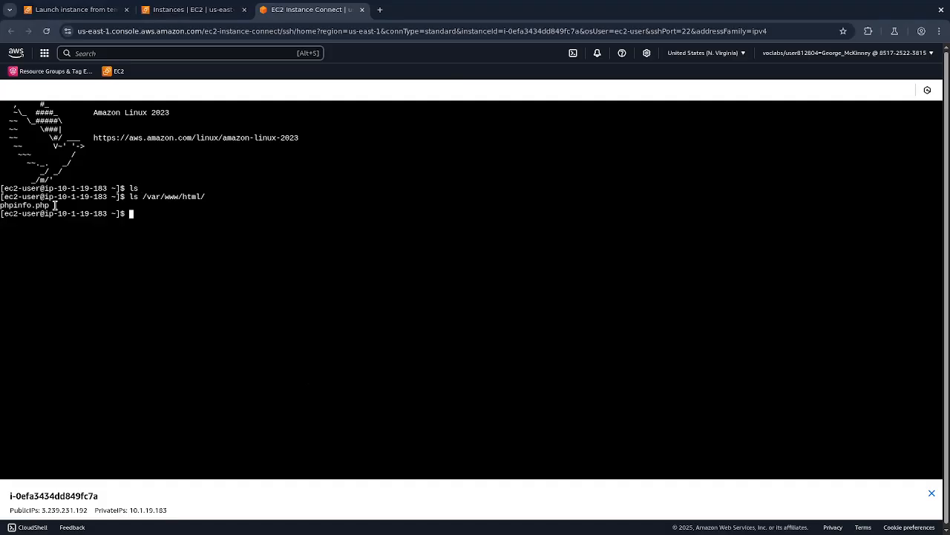
left_click_drag(54, 206, 2, 211)
Step: Bring LAMPServerScript.sh into view over the terminal, review its commands and move its window out of the way
left_click_drag(949, 126, 396, 181)
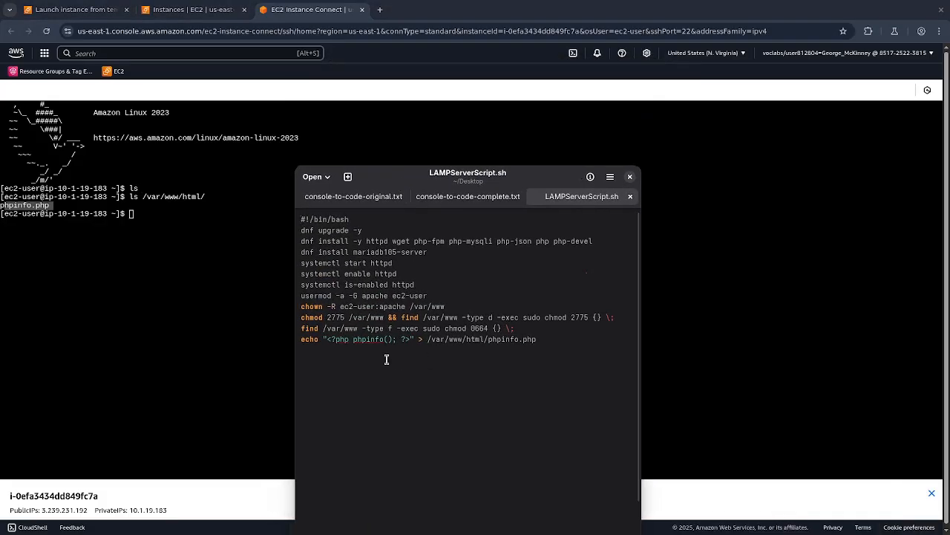
left_click_drag(309, 216, 545, 286)
left_click(570, 342)
left_click_drag(303, 217, 495, 320)
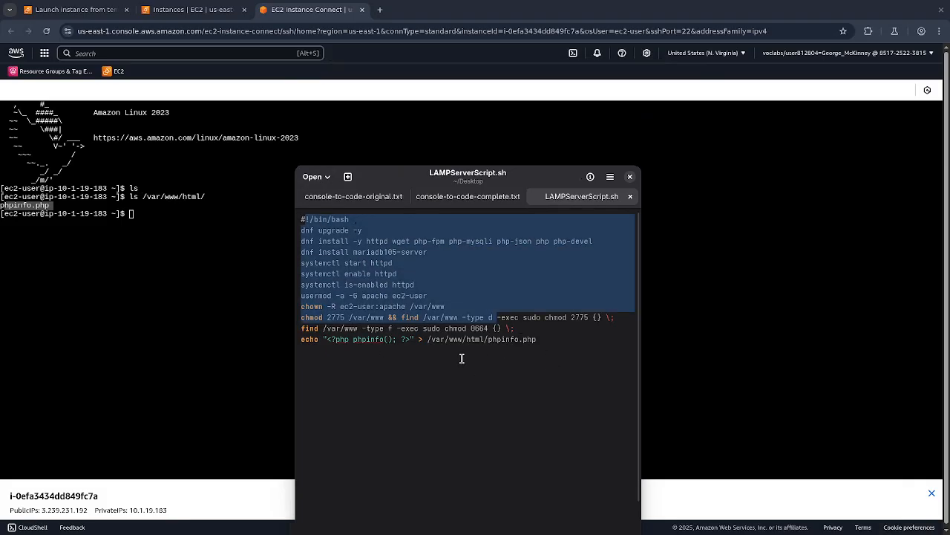
key("ctrl+a")
left_click_drag(441, 174, 949, 281)
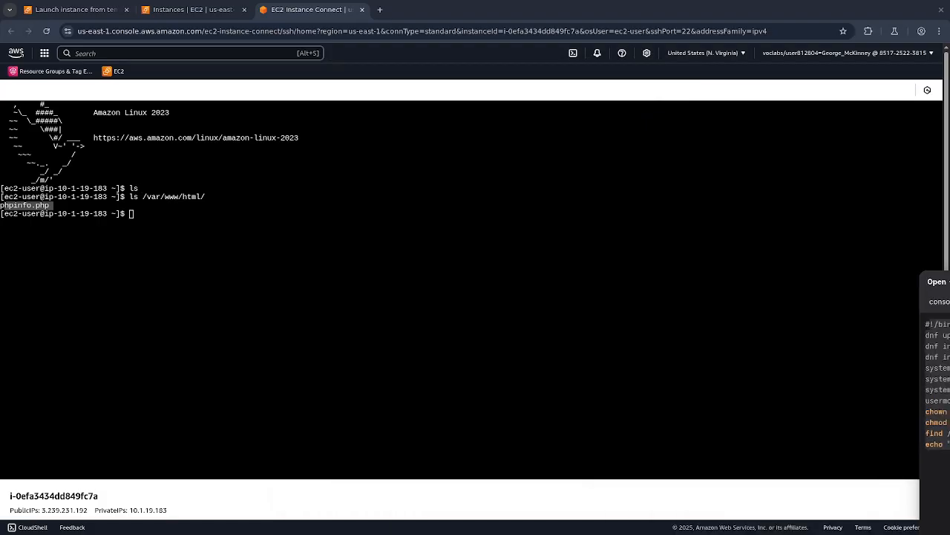
Step: Return to the Instances page, refresh the instance list and open the instance's public IPv4 address in a new tab
left_click(193, 9)
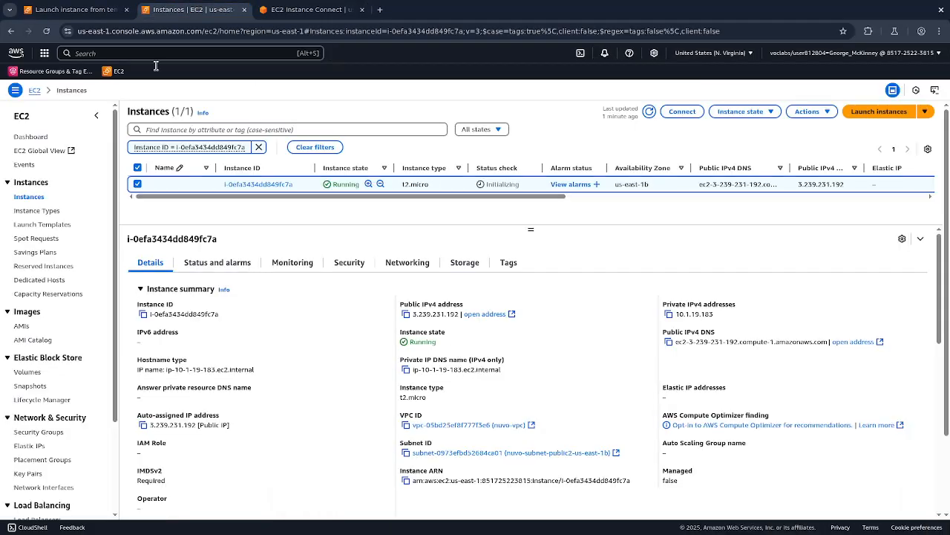
left_click(648, 113)
left_click(510, 315)
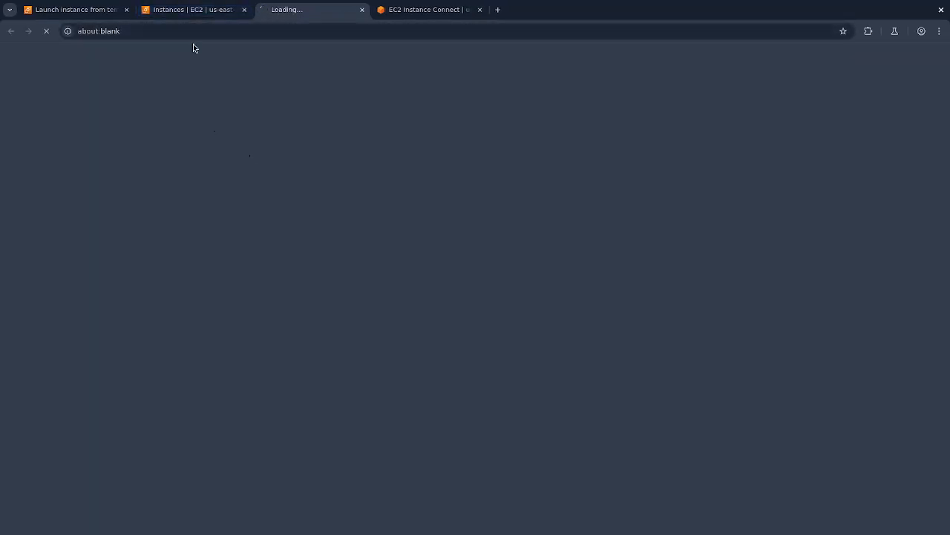
Step: Copy the instance's public IPv4 address and enter it as the URL in the tab that is still loading
left_click(185, 9)
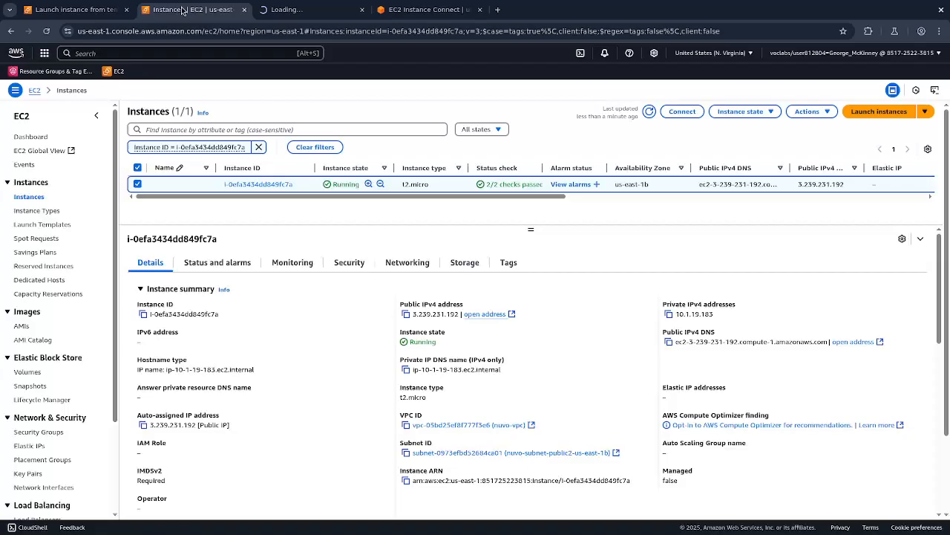
left_click(406, 314)
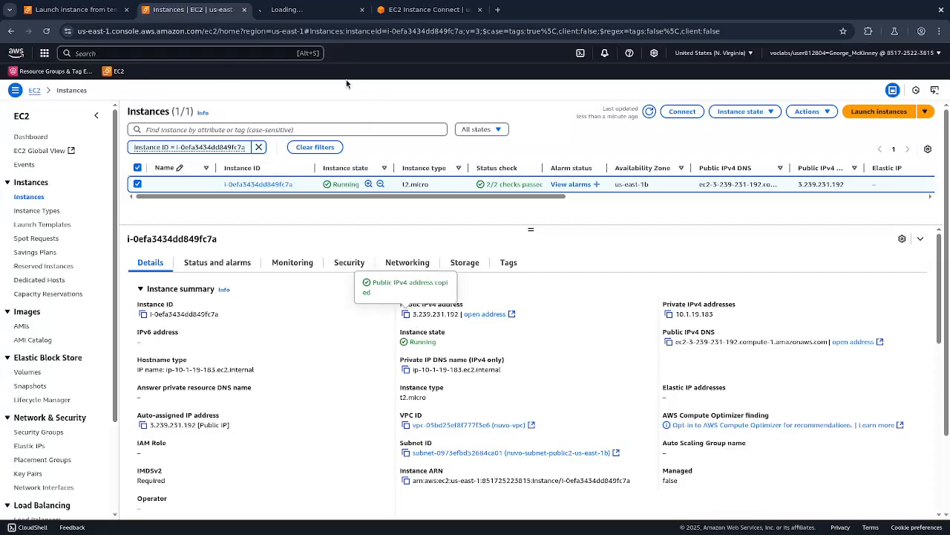
left_click(305, 10)
key("ctrl+v")
key("Return")
left_click(217, 35)
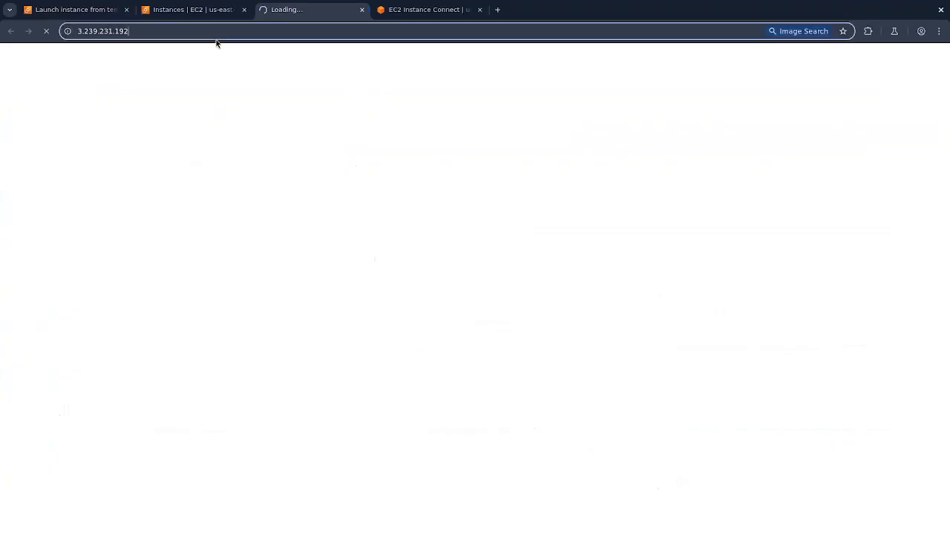
key("Home")
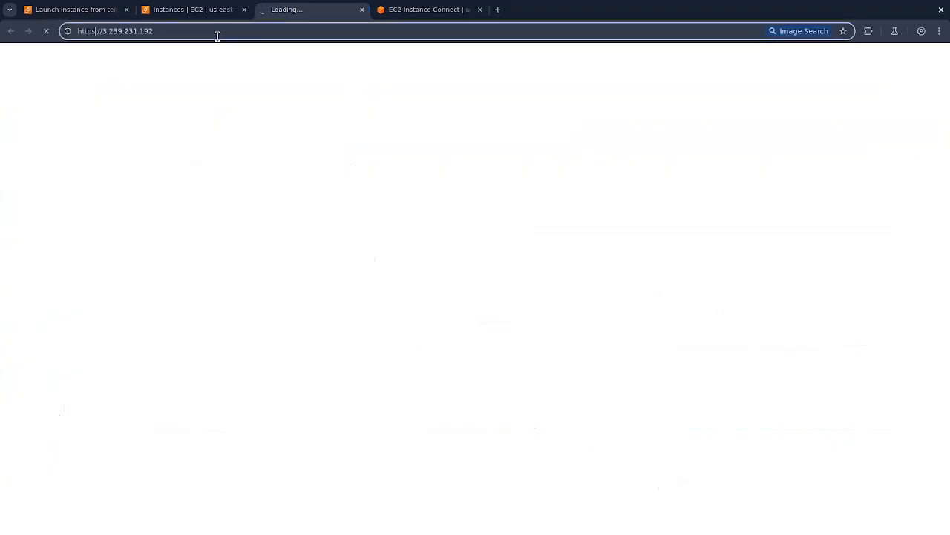